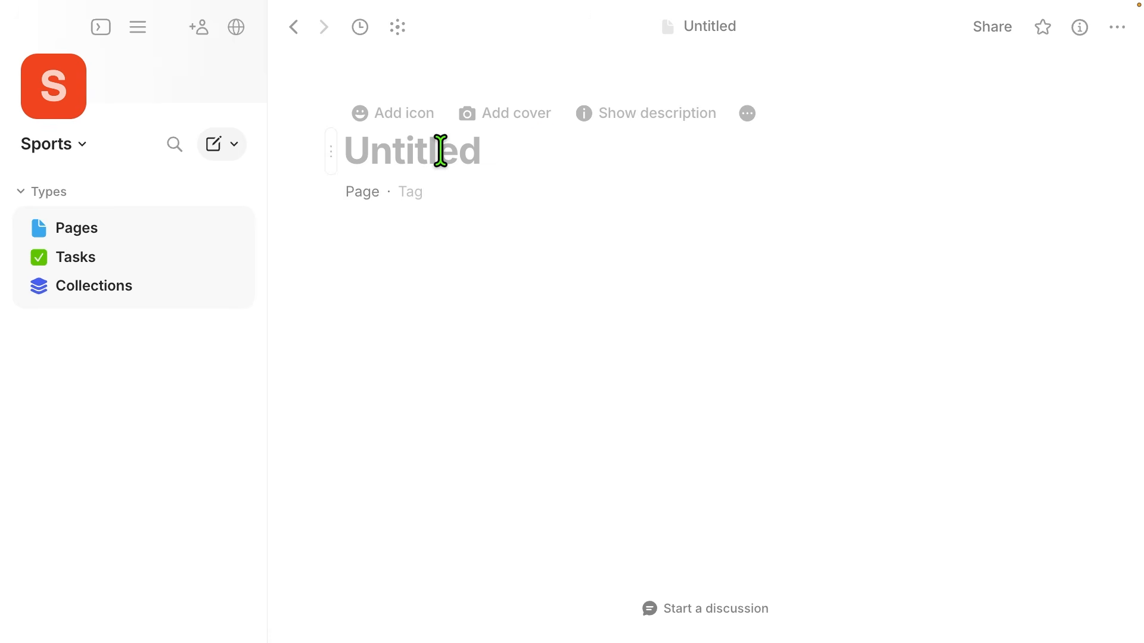
Title the page "Homepage" and search the Unsplash cover images for "football".
type("Homepage")
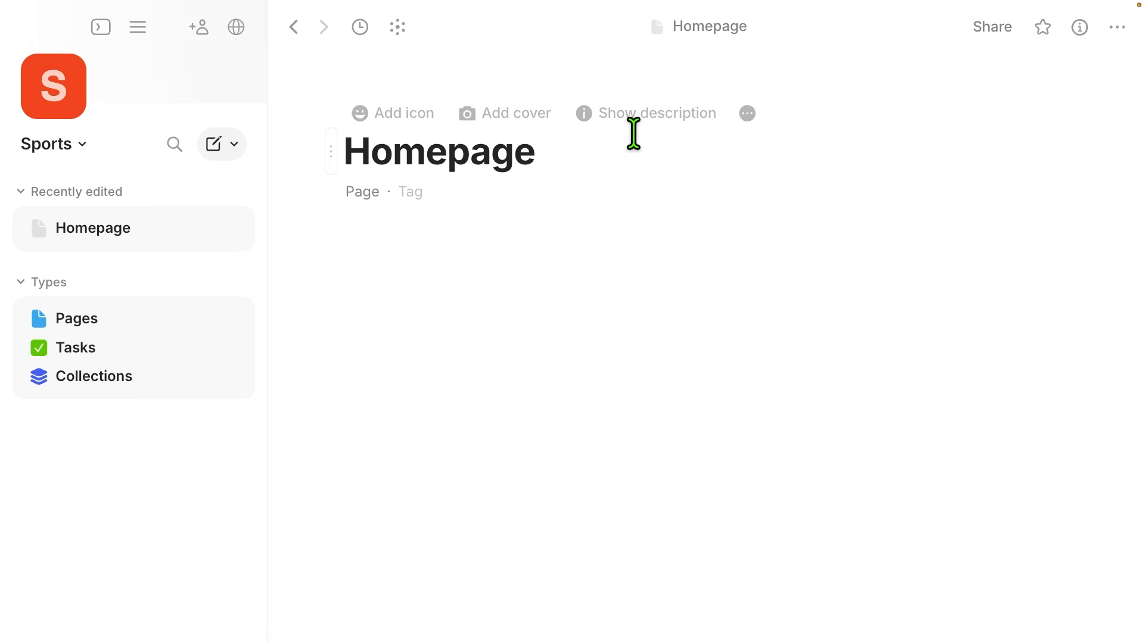
left_click(523, 122)
left_click(533, 154)
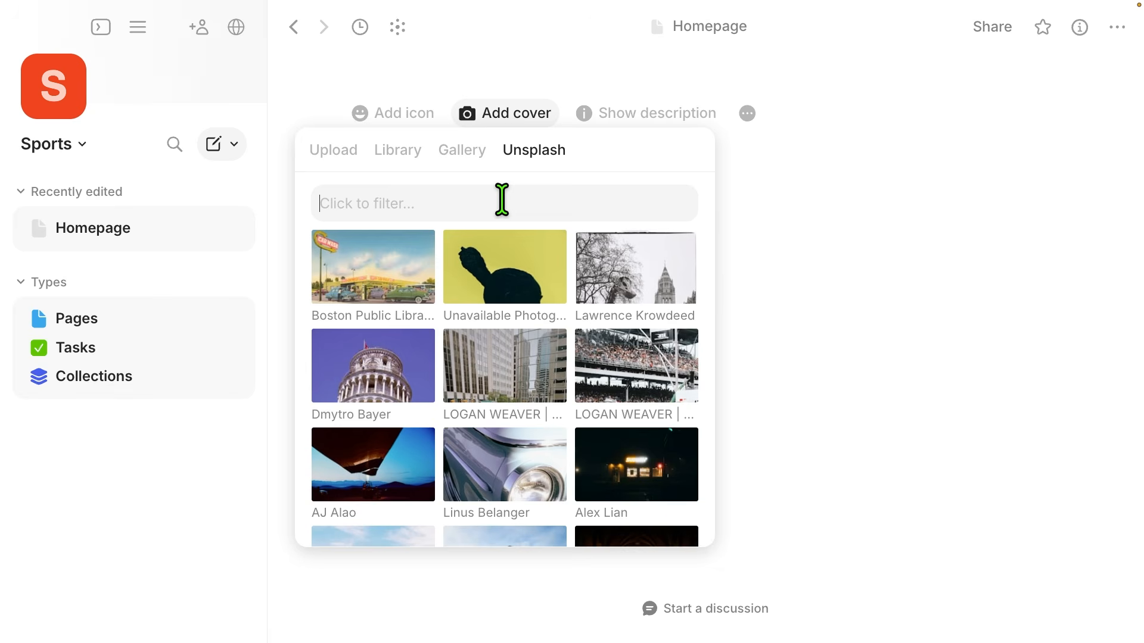
type("foot")
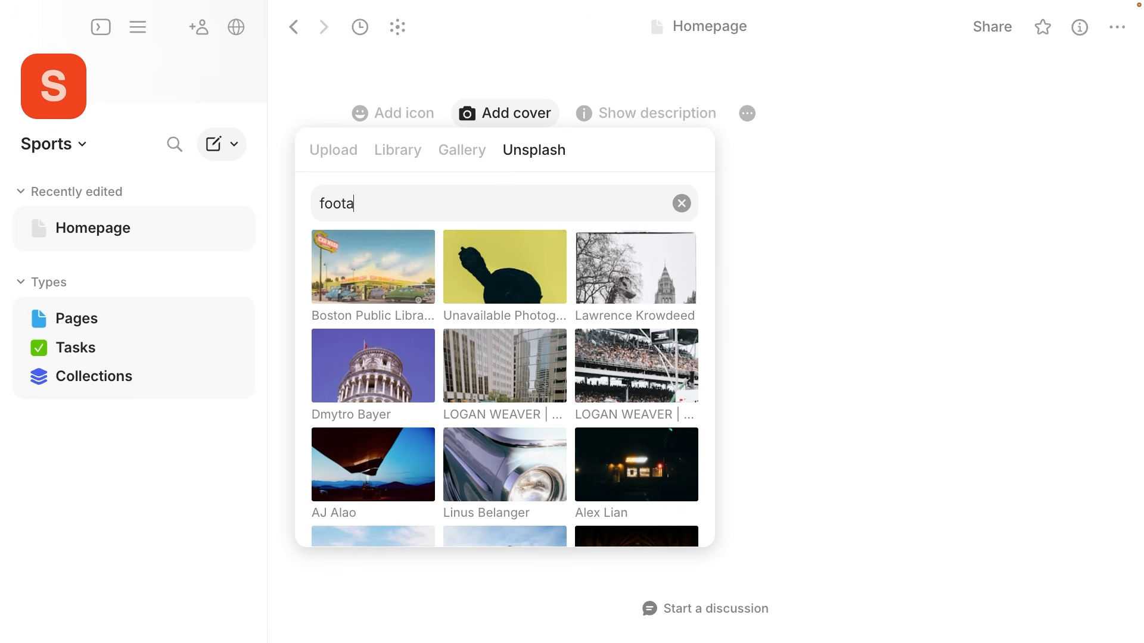
type("bal")
scroll(566, 322, "down", 5)
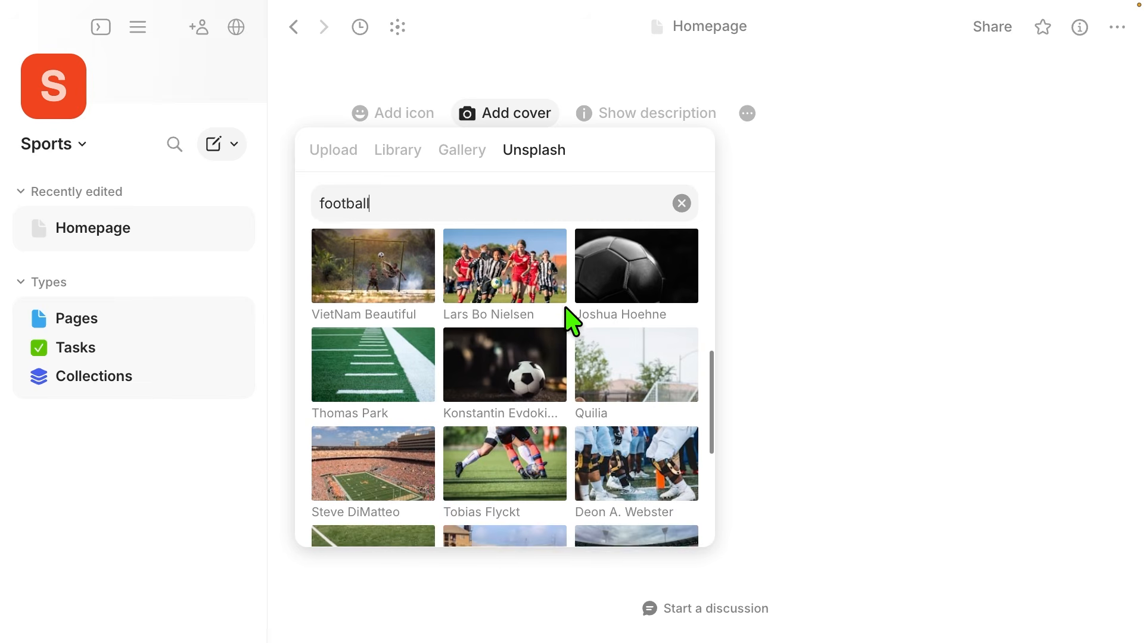
Search the Unsplash cover images for "soccer" and set the photo of three balls on grass as the cover.
key("ctrl+a")
type("so")
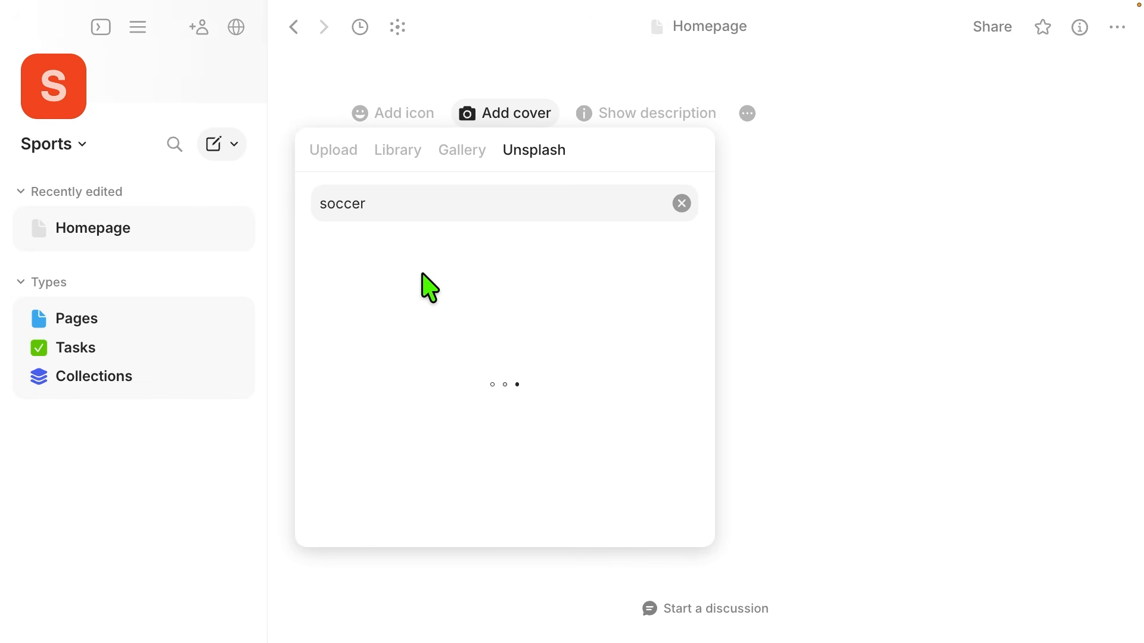
scroll(587, 307, "down", 5)
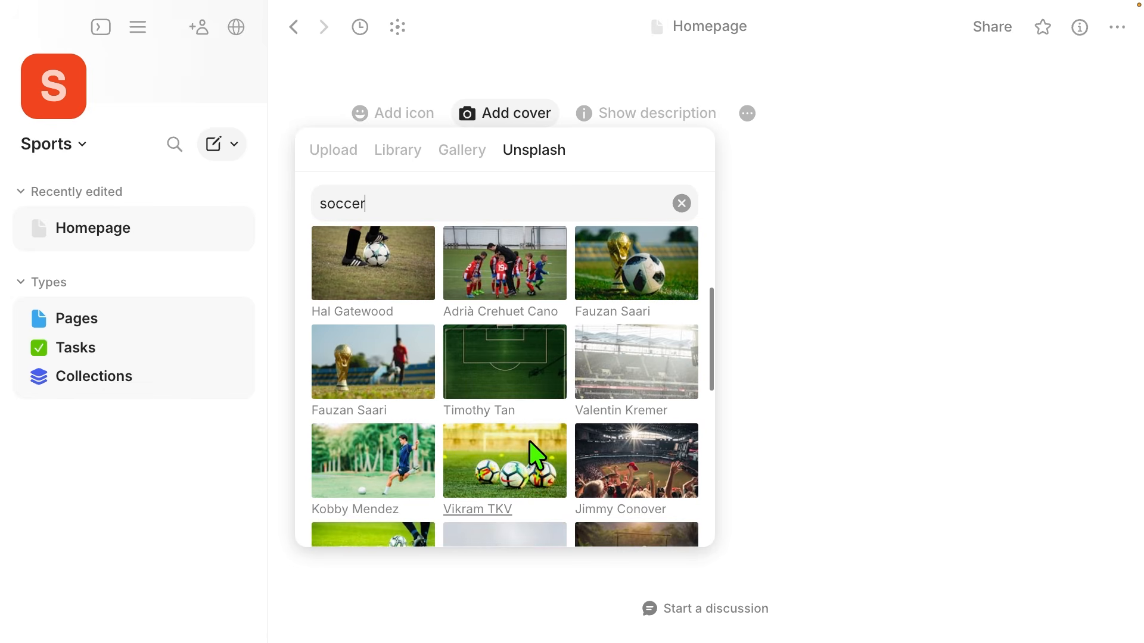
left_click(533, 456)
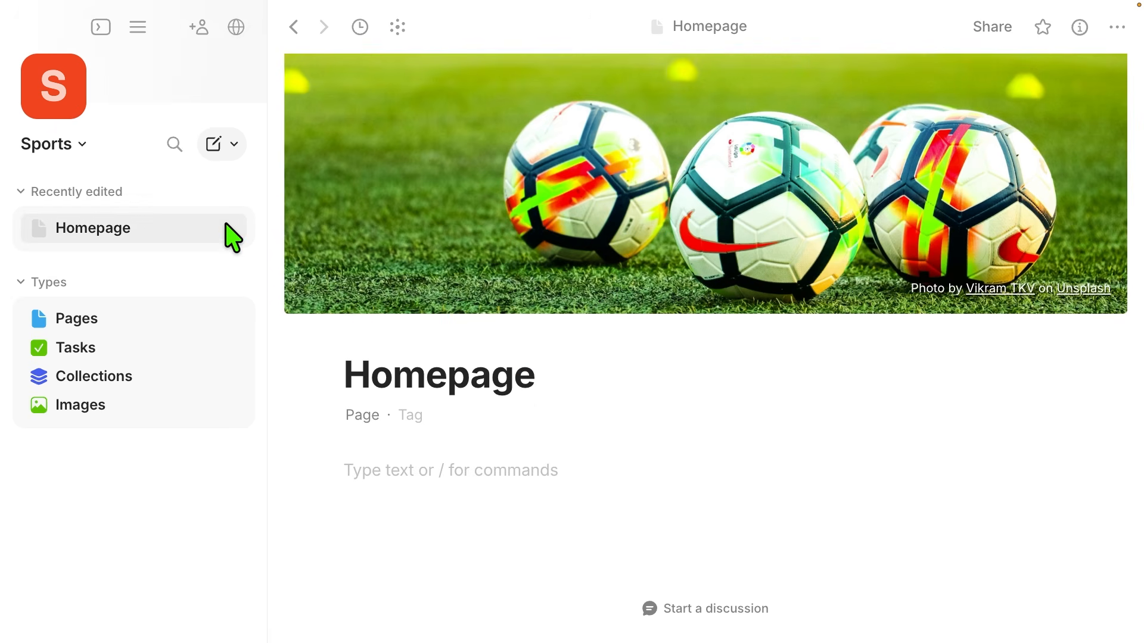
Create a new object type named "Team" with the plural name "Teams".
left_click(235, 149)
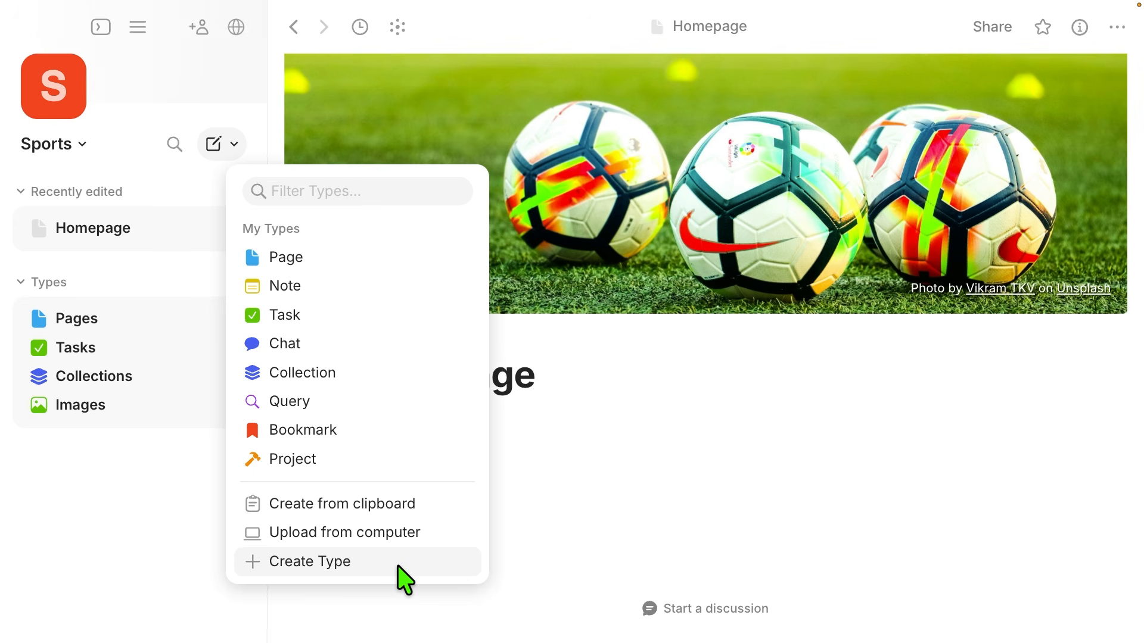
left_click(428, 565)
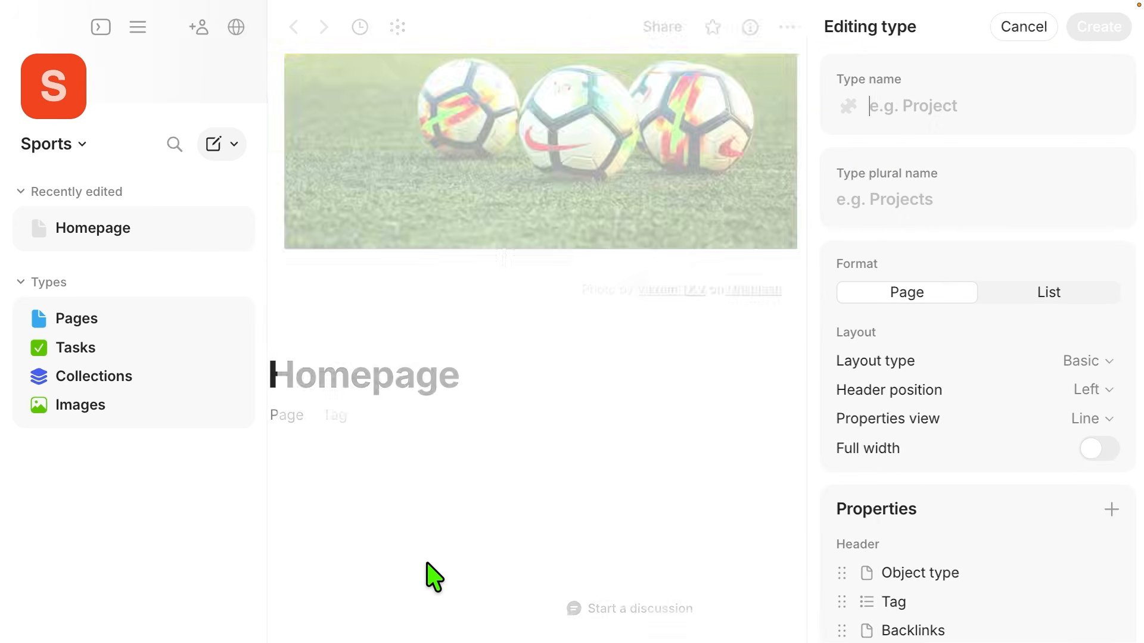
type("Team")
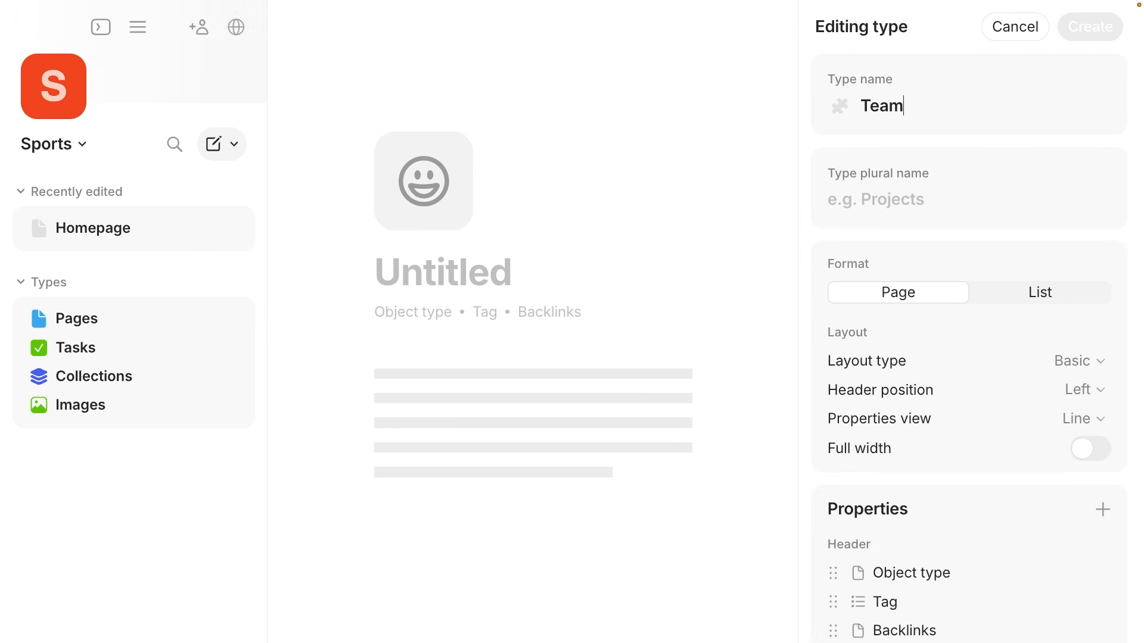
left_click(850, 198)
type("Teams")
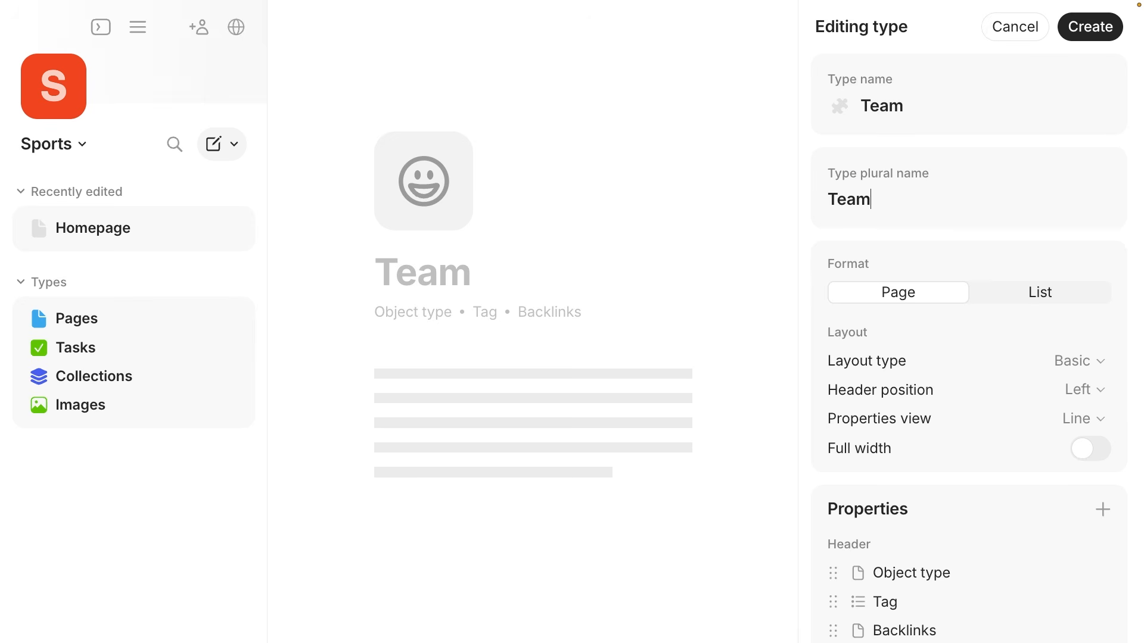
left_click(1088, 23)
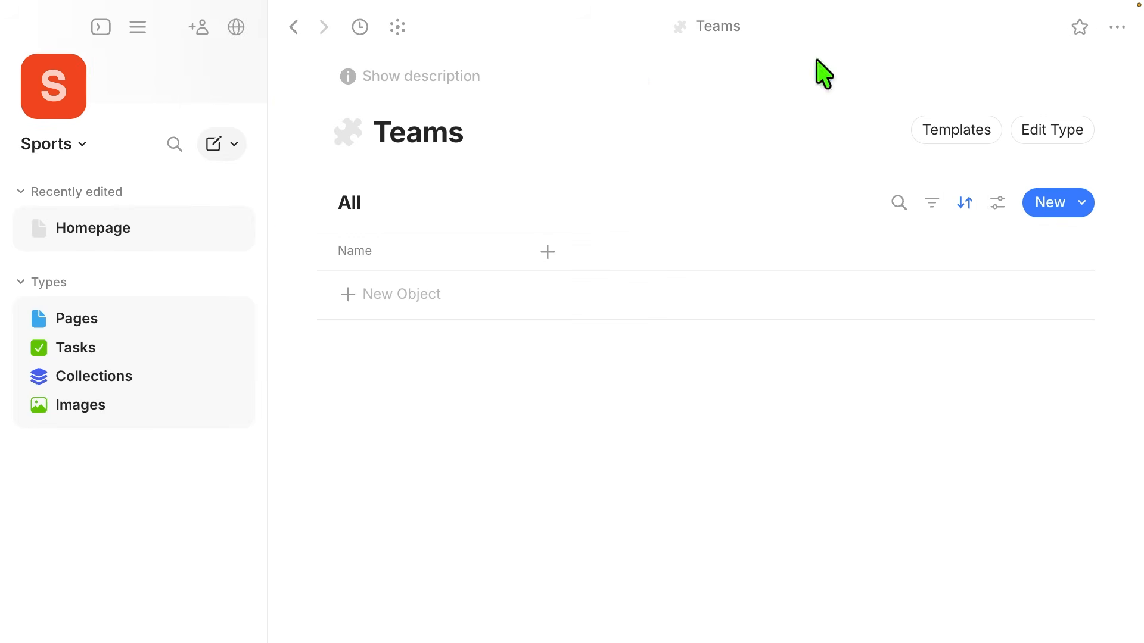
Create a new object type named "Match" with the plural name "Matches".
left_click(234, 144)
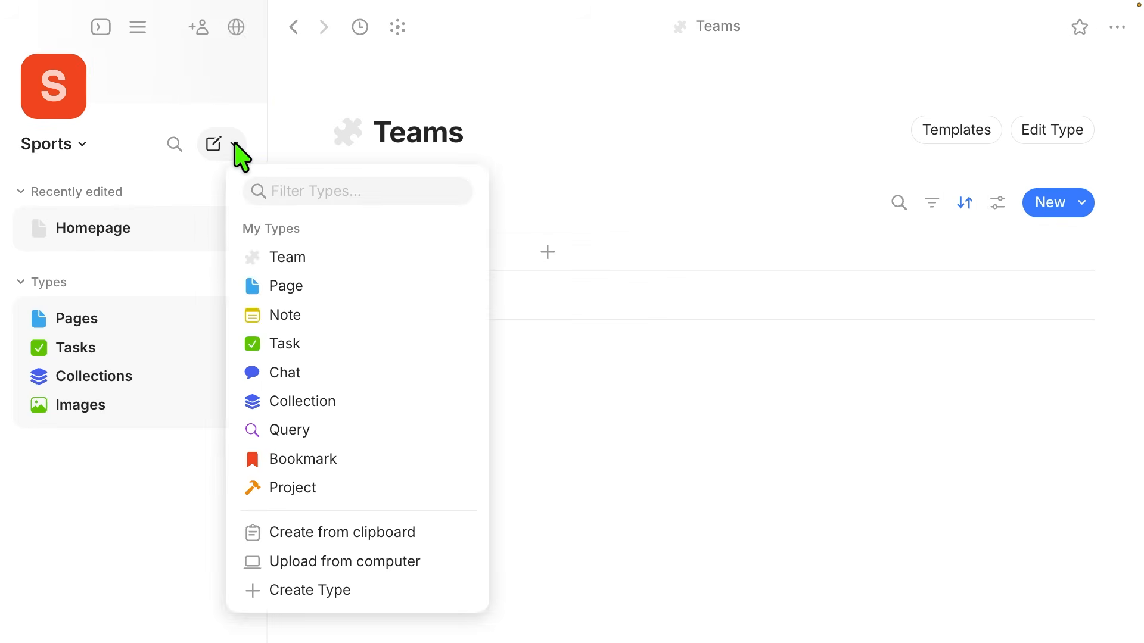
left_click(334, 591)
type("Match")
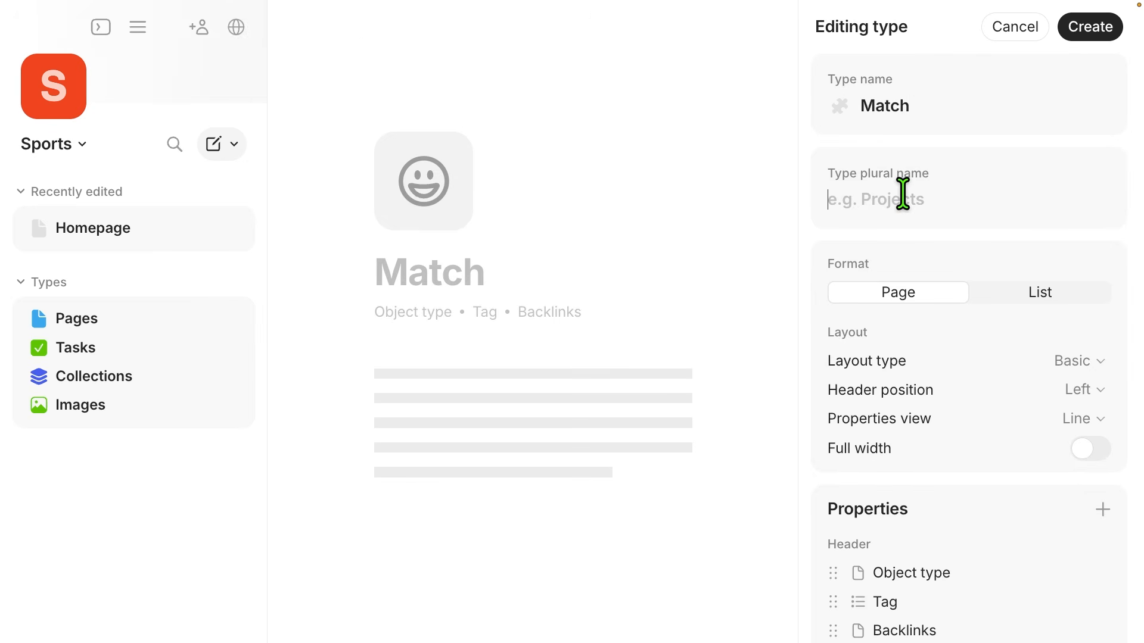
type("Matches")
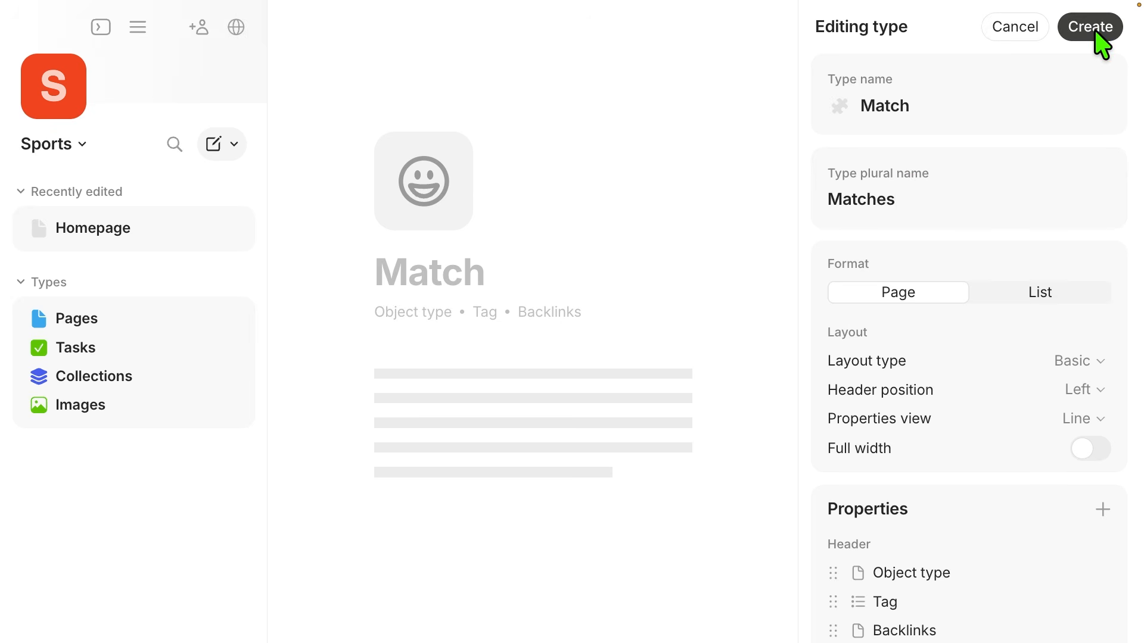
left_click(1096, 34)
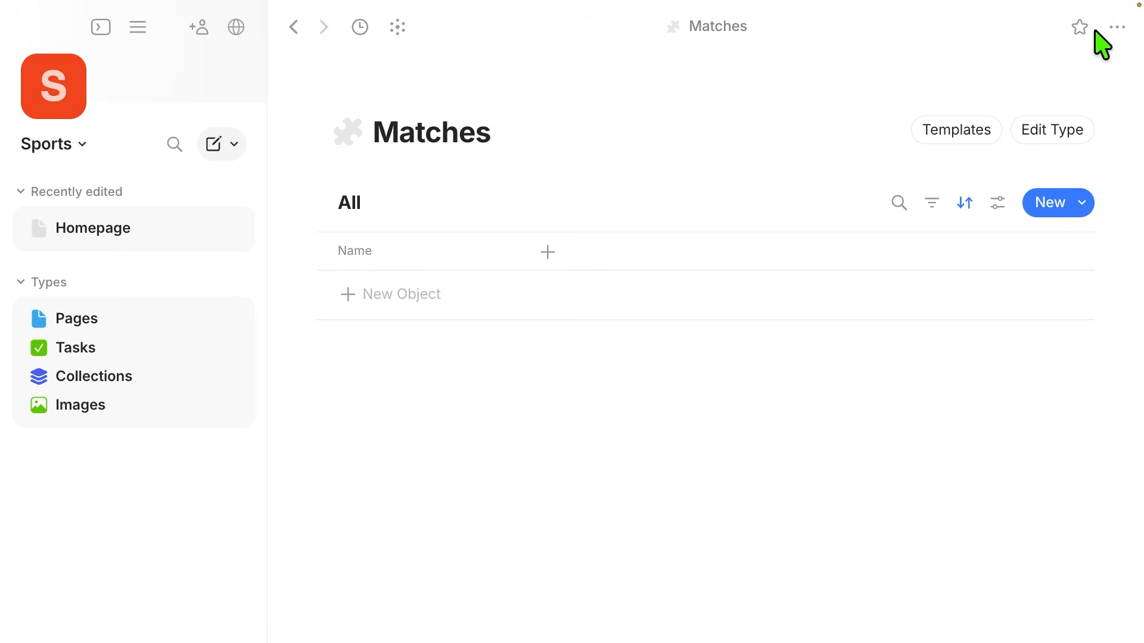
Create a new object type named "Venue" with the plural name "Venues".
left_click(234, 145)
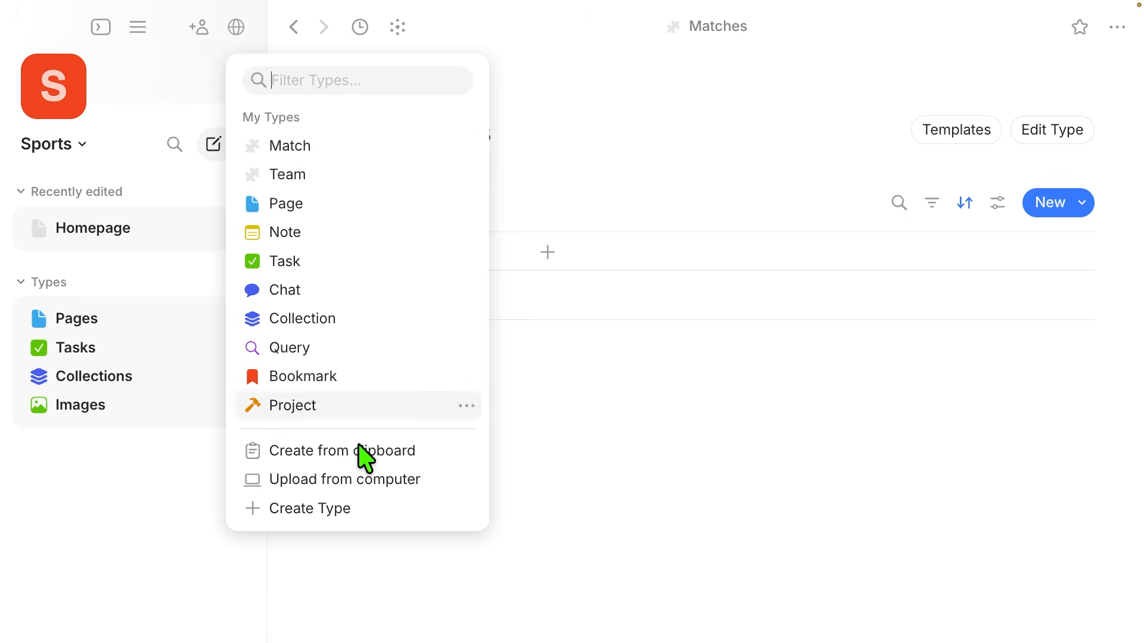
left_click(357, 516)
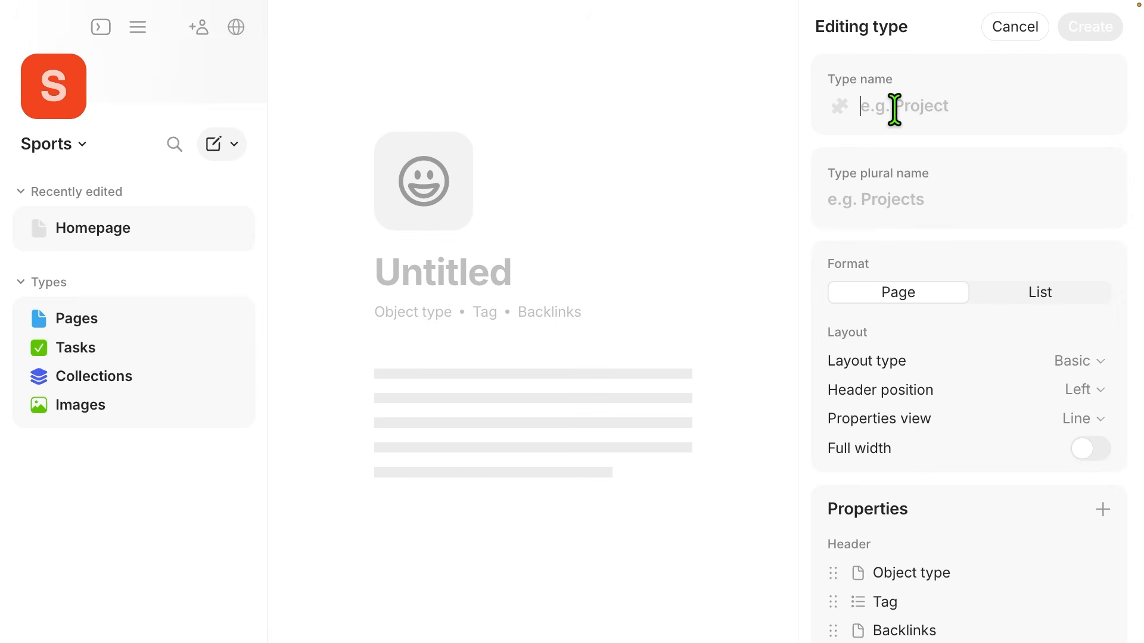
type("Venue")
left_click(868, 207)
type("Venues")
left_click(1085, 31)
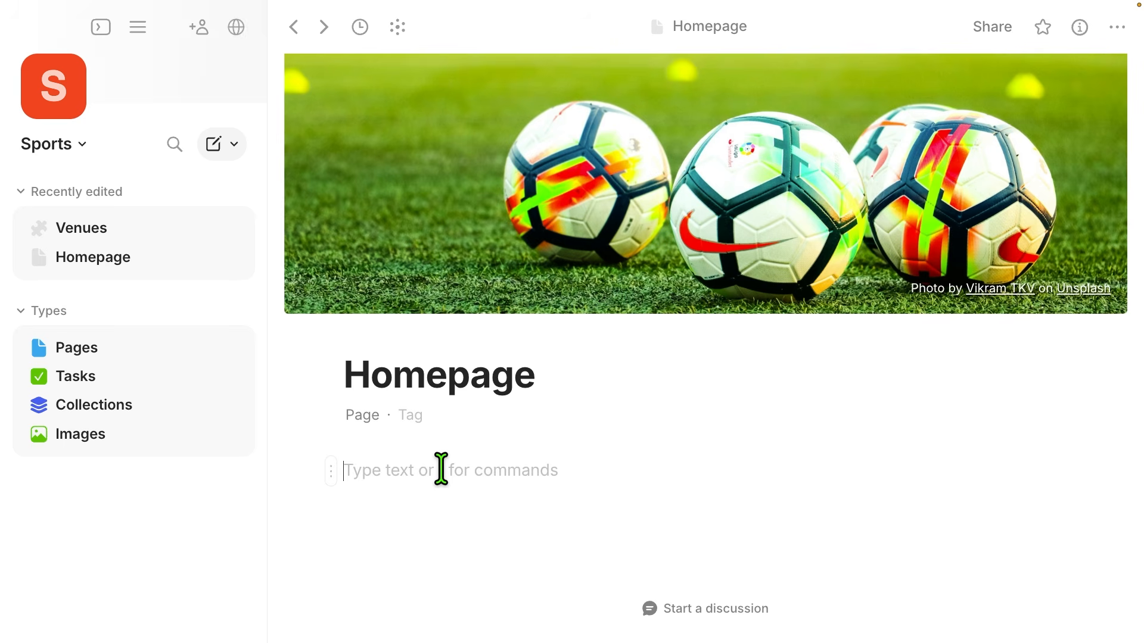
Insert a link to the existing Team object in the Homepage body and check that it opens the Teams view.
type("/")
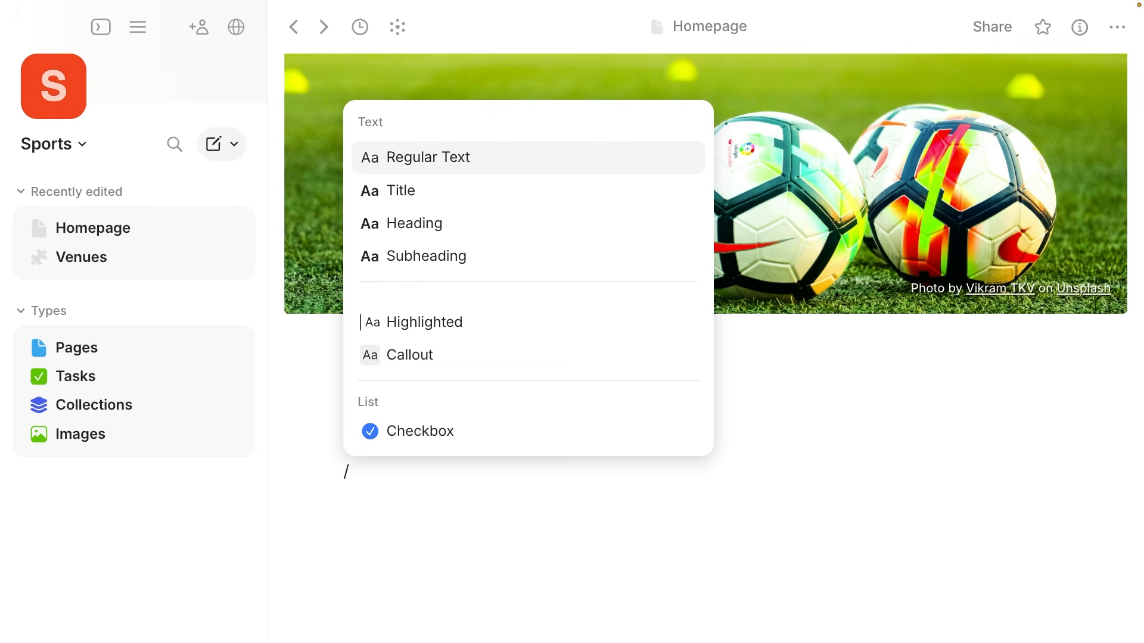
type("team")
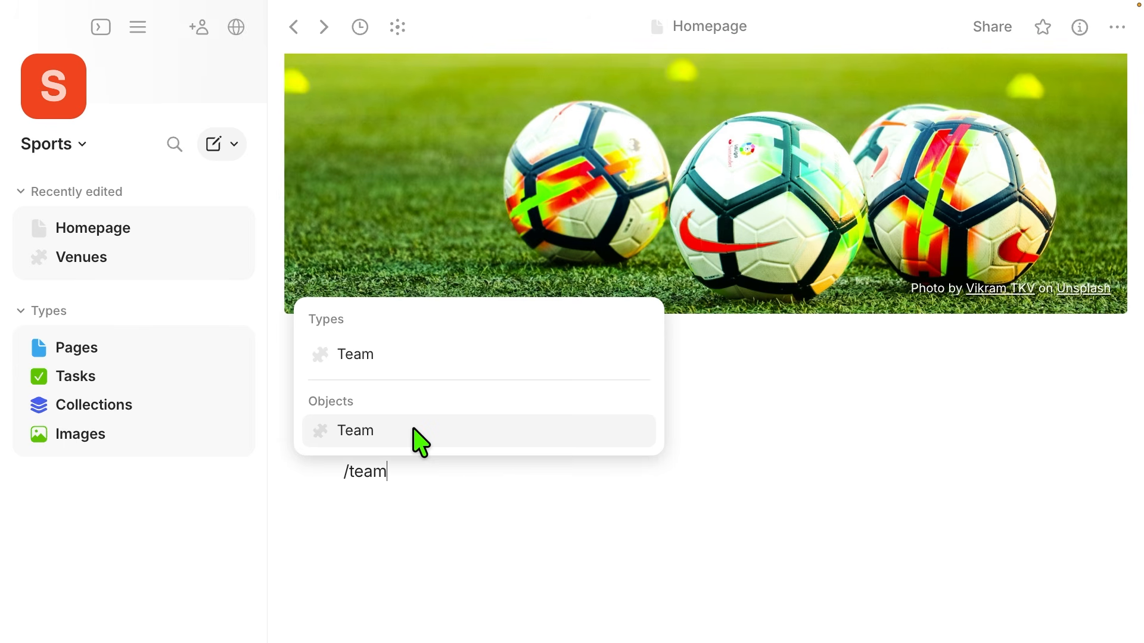
left_click(420, 441)
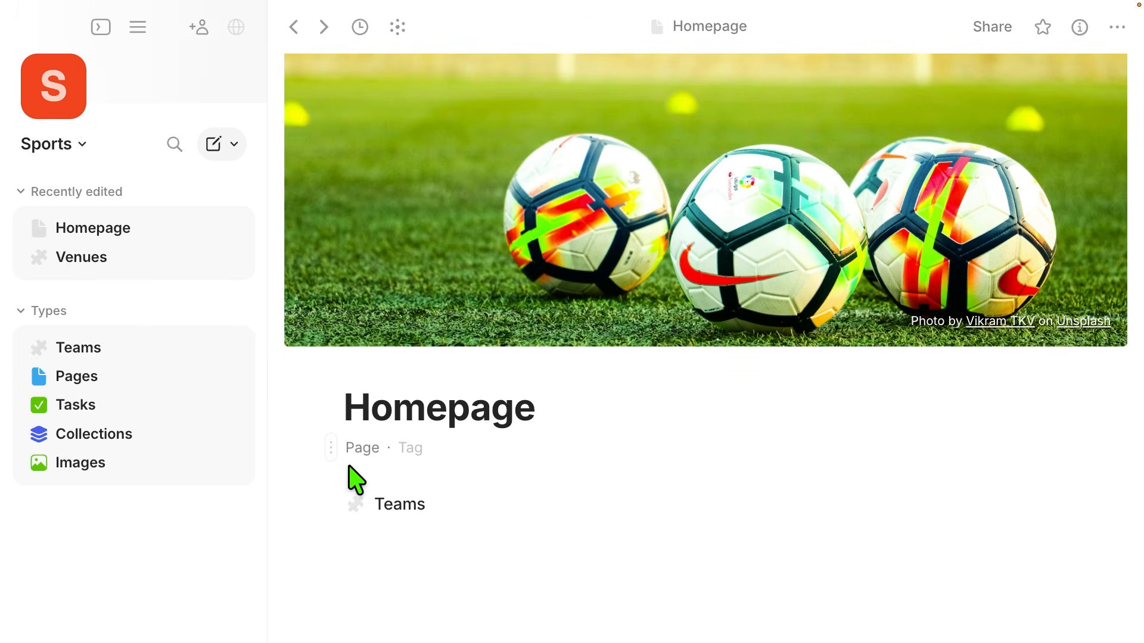
left_click(398, 505)
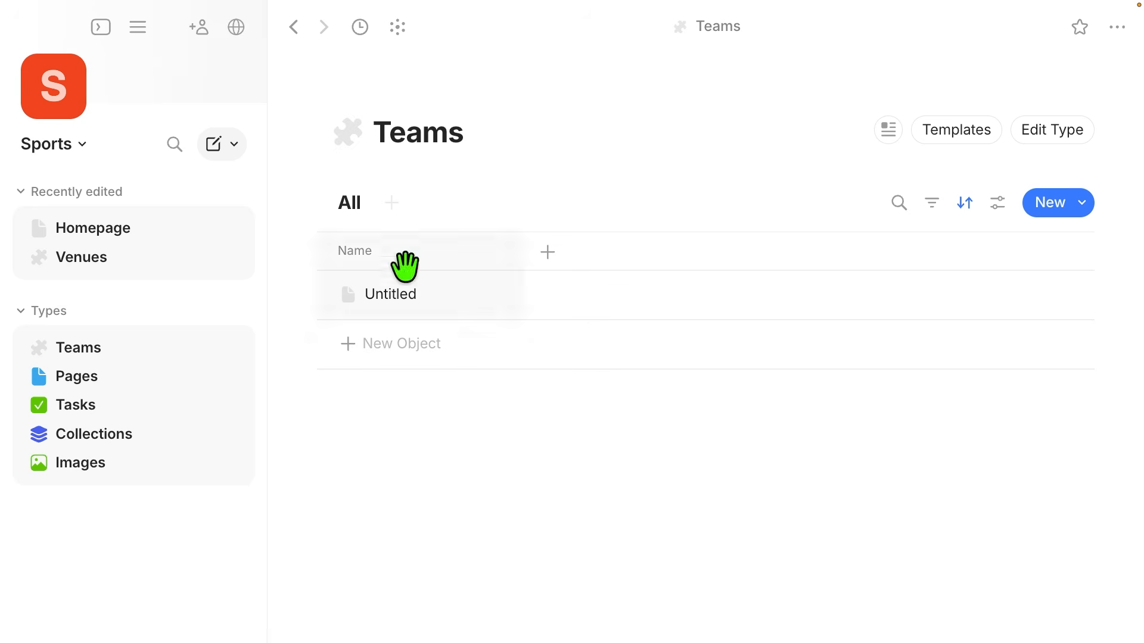
left_click(294, 28)
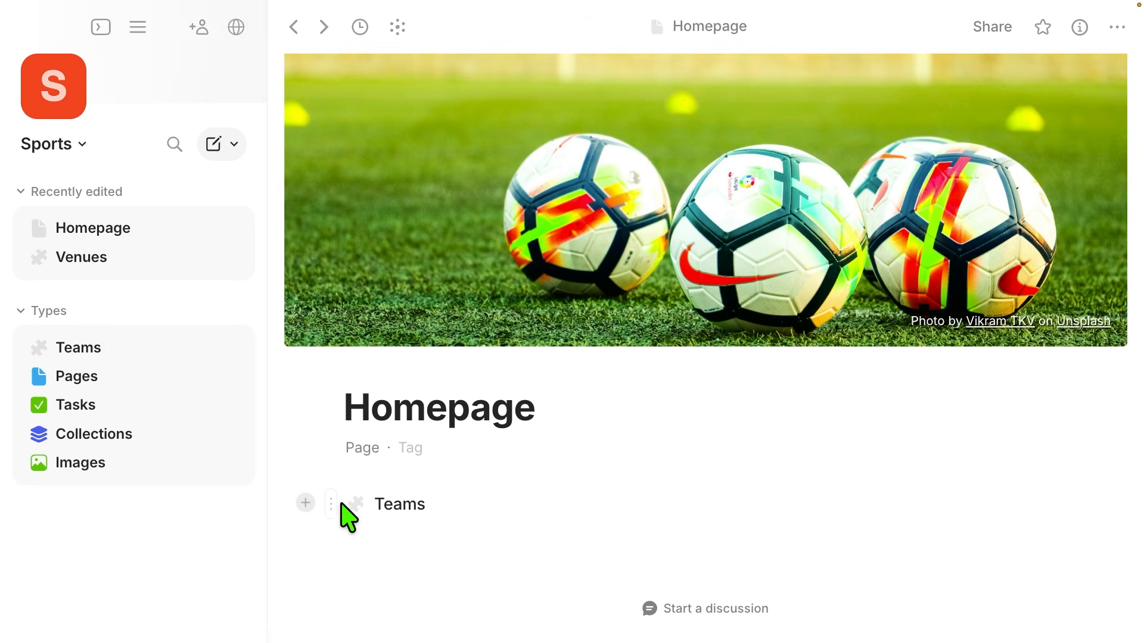
Set the Teams link block on the Homepage to the Card preview layout with a Yellow background.
scroll(347, 517, "down", 1)
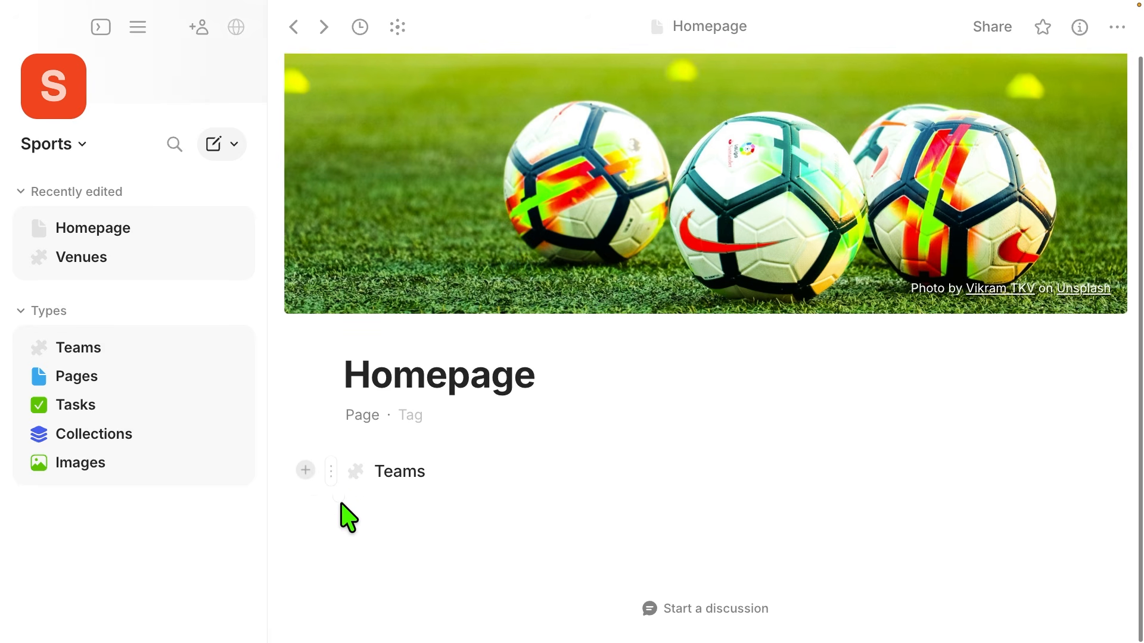
left_click(331, 474)
mouse_move(273, 146)
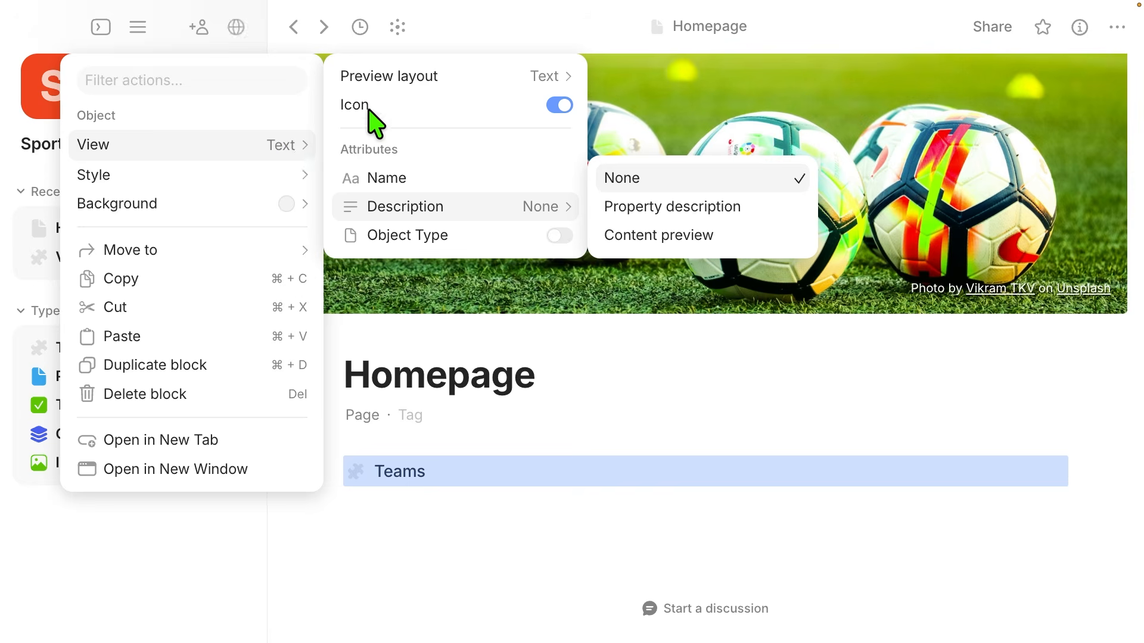
mouse_move(436, 81)
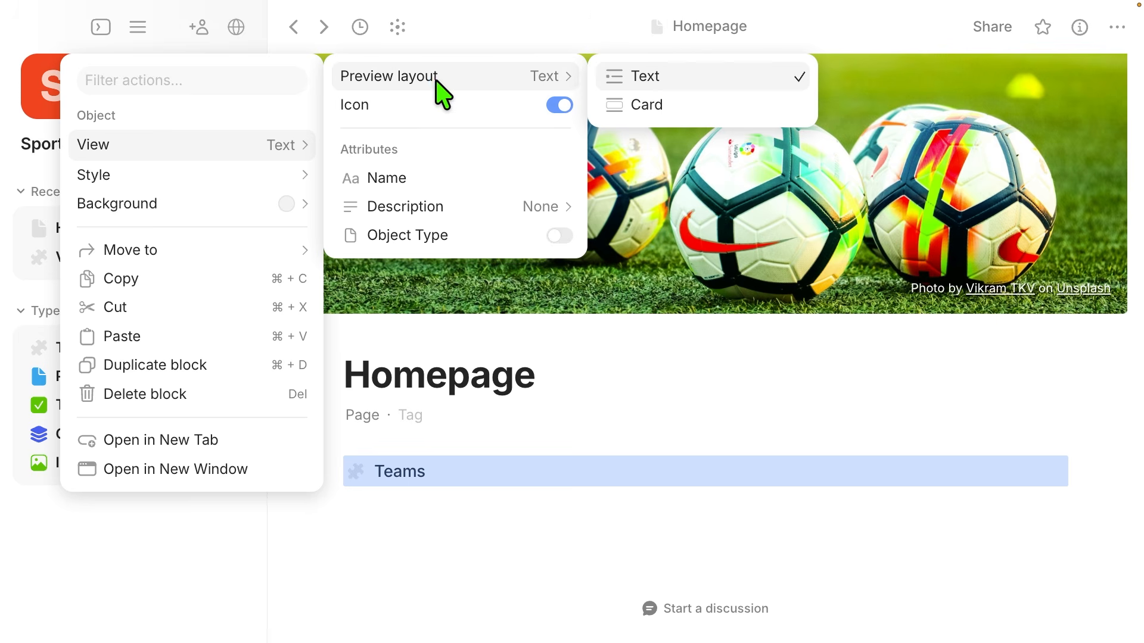
left_click(667, 105)
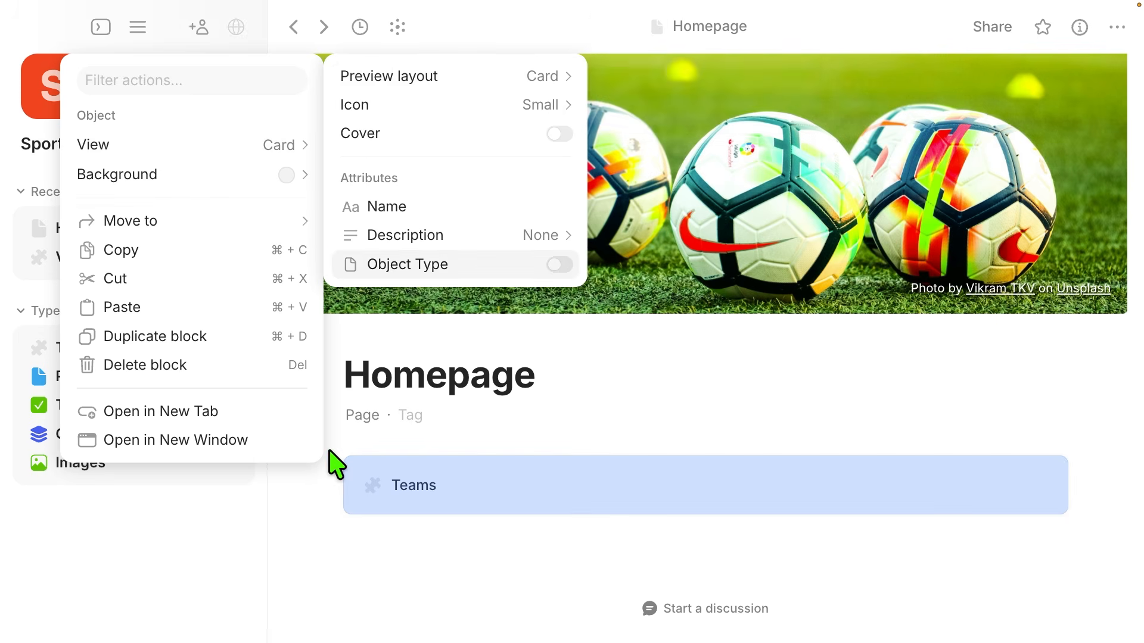
mouse_move(307, 172)
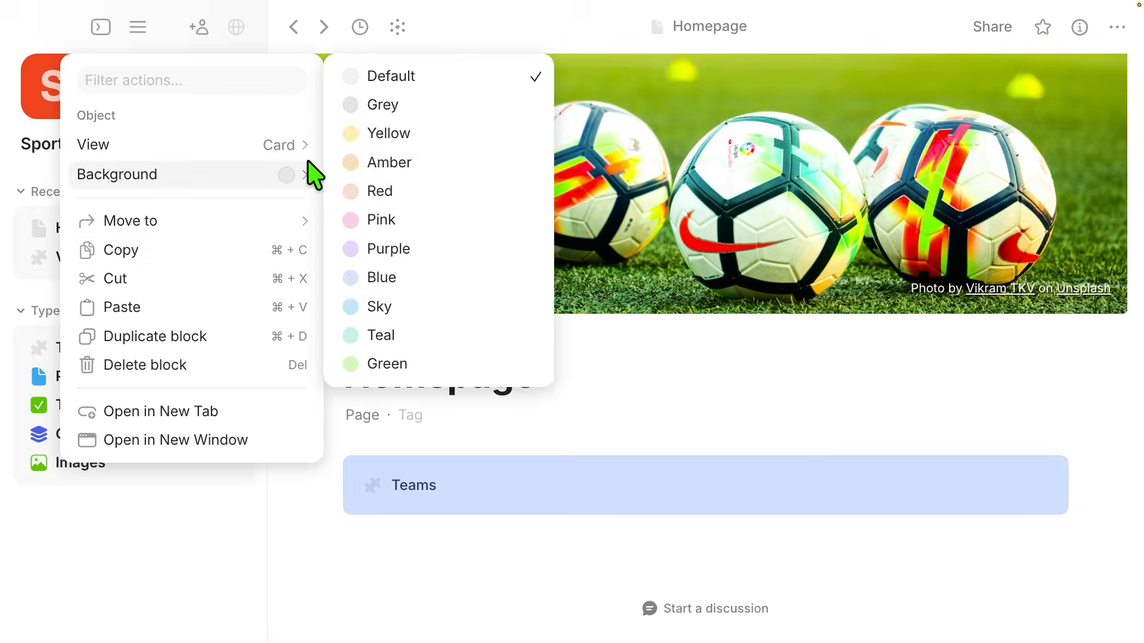
left_click(395, 137)
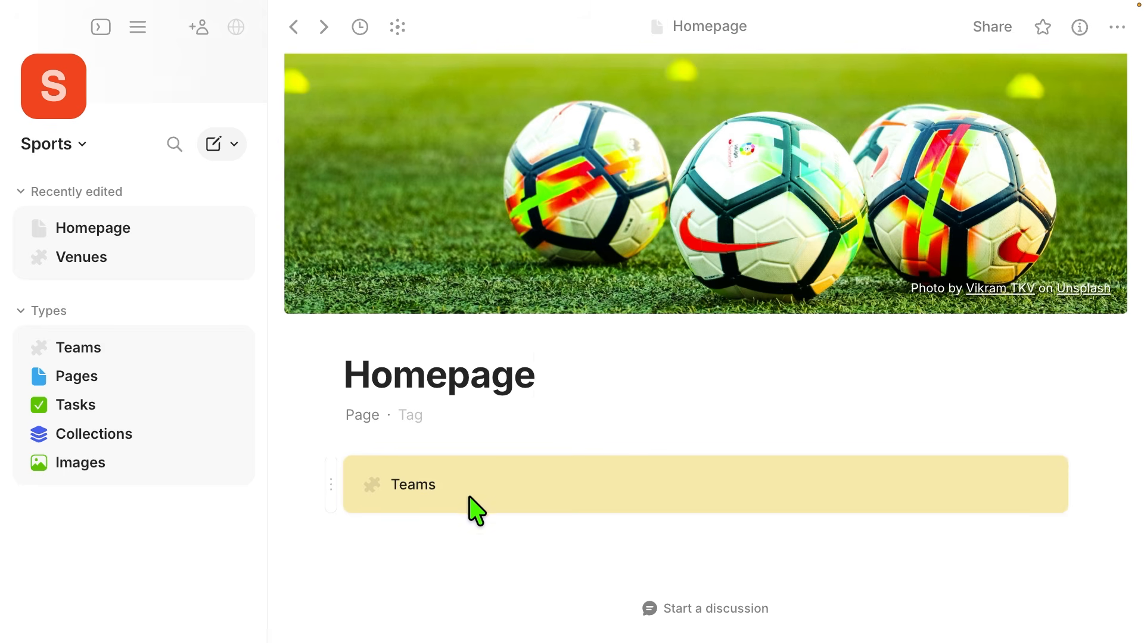
Insert a link to the existing Match object below the Teams card on the Homepage.
left_click(411, 542)
type("/mat")
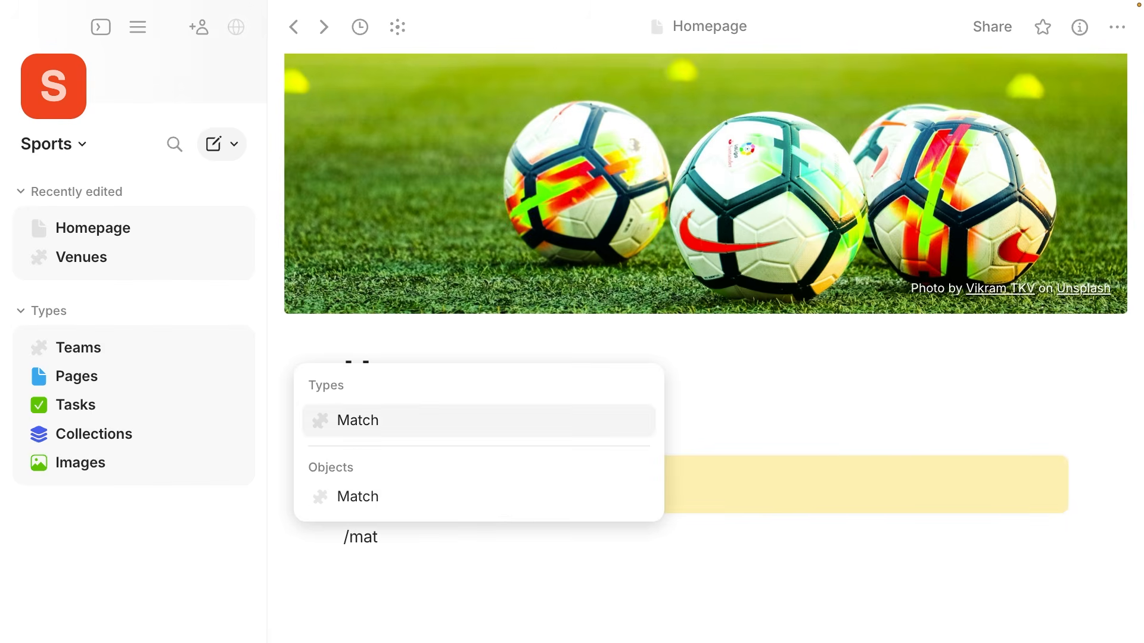
left_click(389, 501)
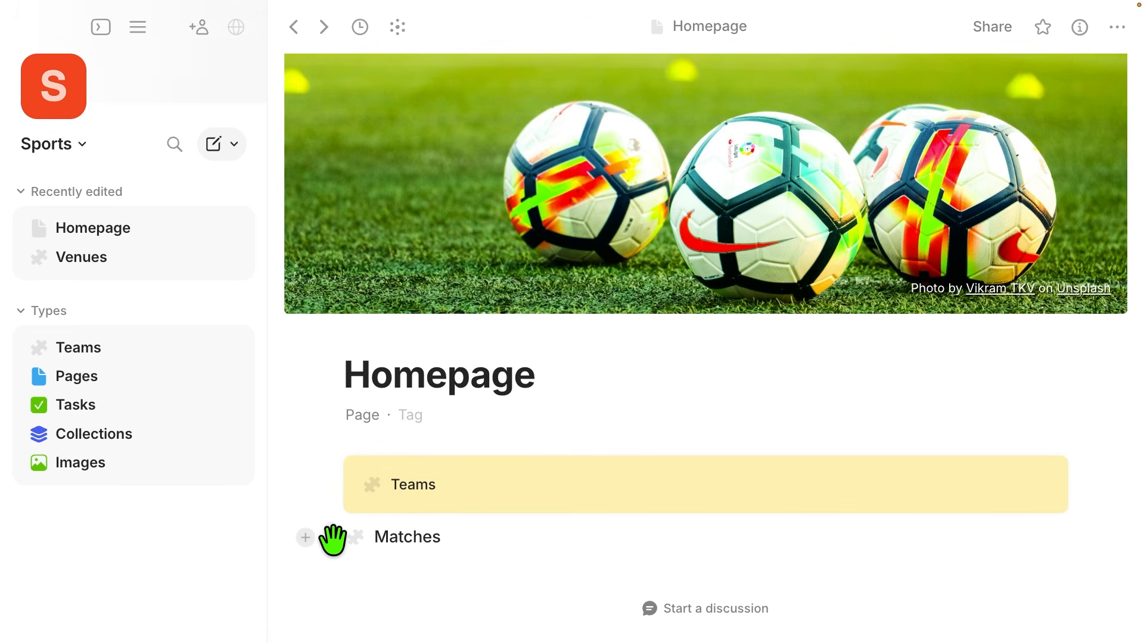
Set the Matches link block on the Homepage to the Card preview layout with a Sky background.
left_click(332, 539)
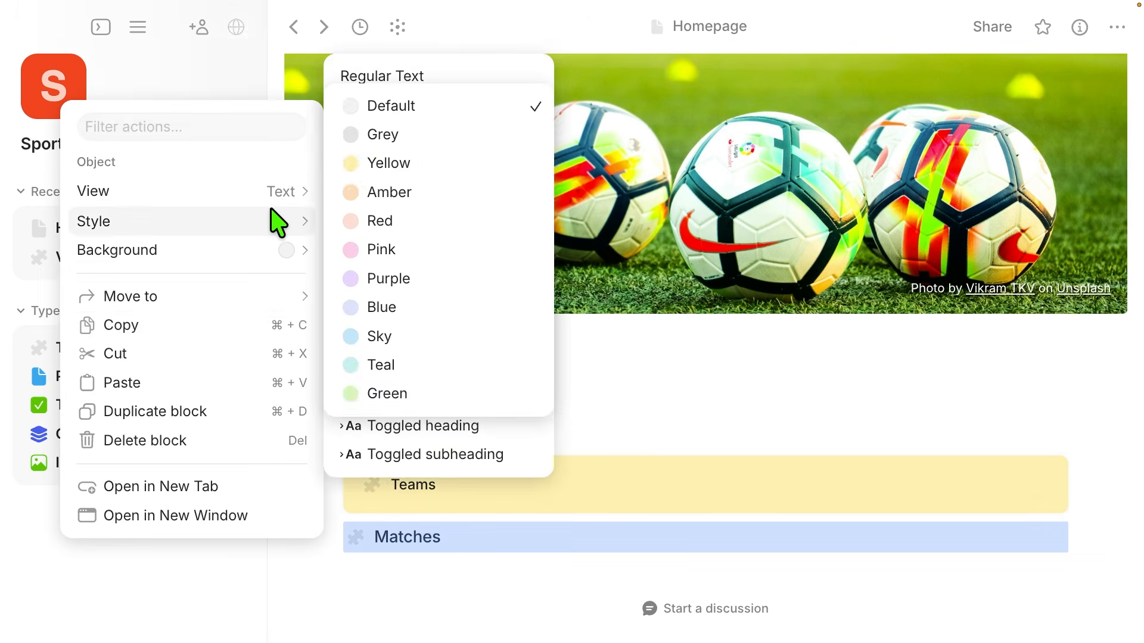
mouse_move(276, 196)
mouse_move(566, 112)
left_click(630, 130)
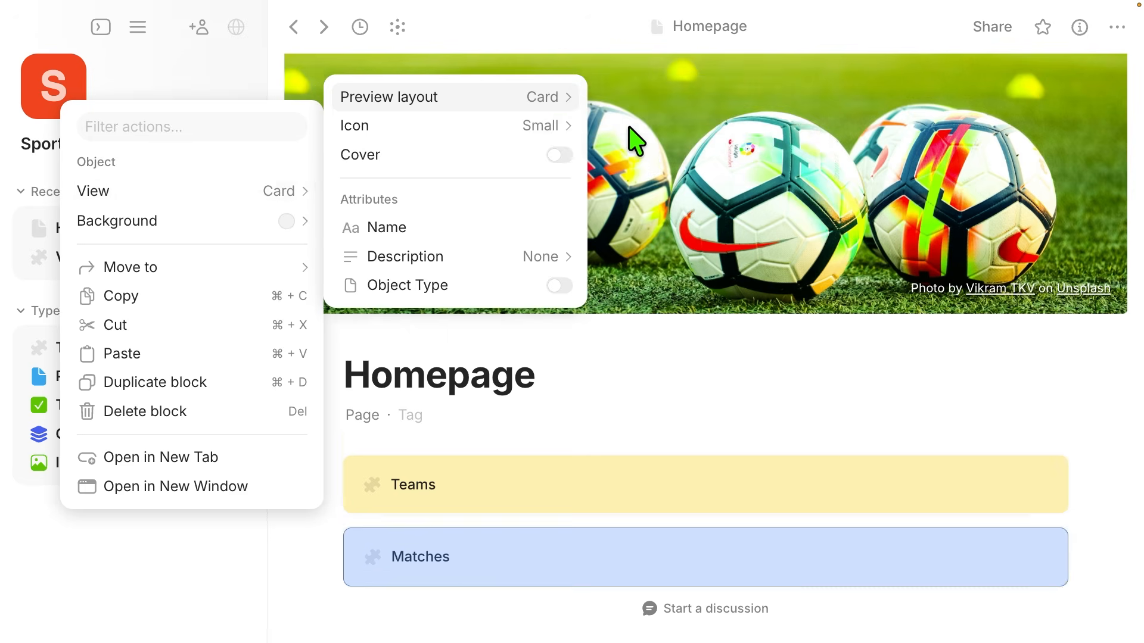
mouse_move(303, 228)
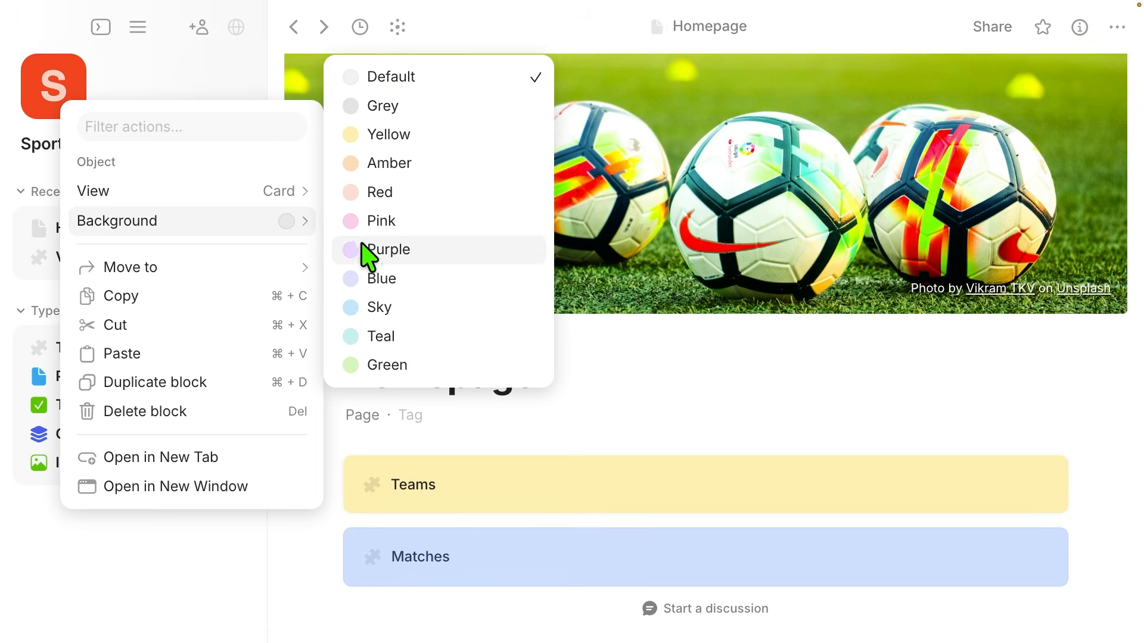
left_click(388, 308)
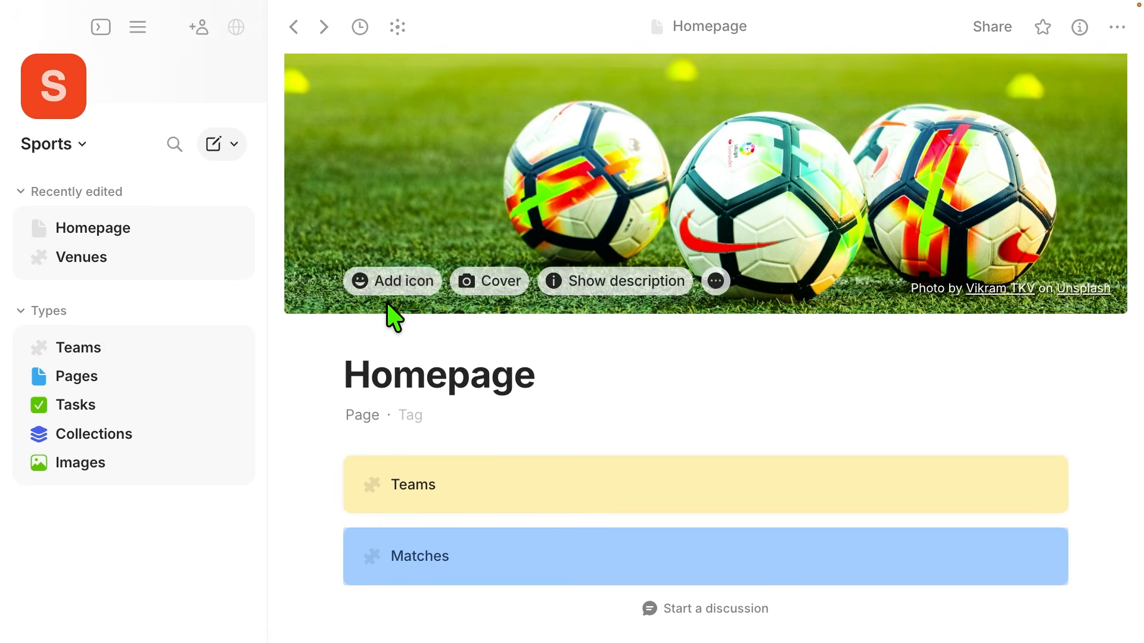
Insert a link to the existing Venue object below the Matches card on the Homepage.
scroll(544, 513, "down", 2)
scroll(543, 503, "down", 1)
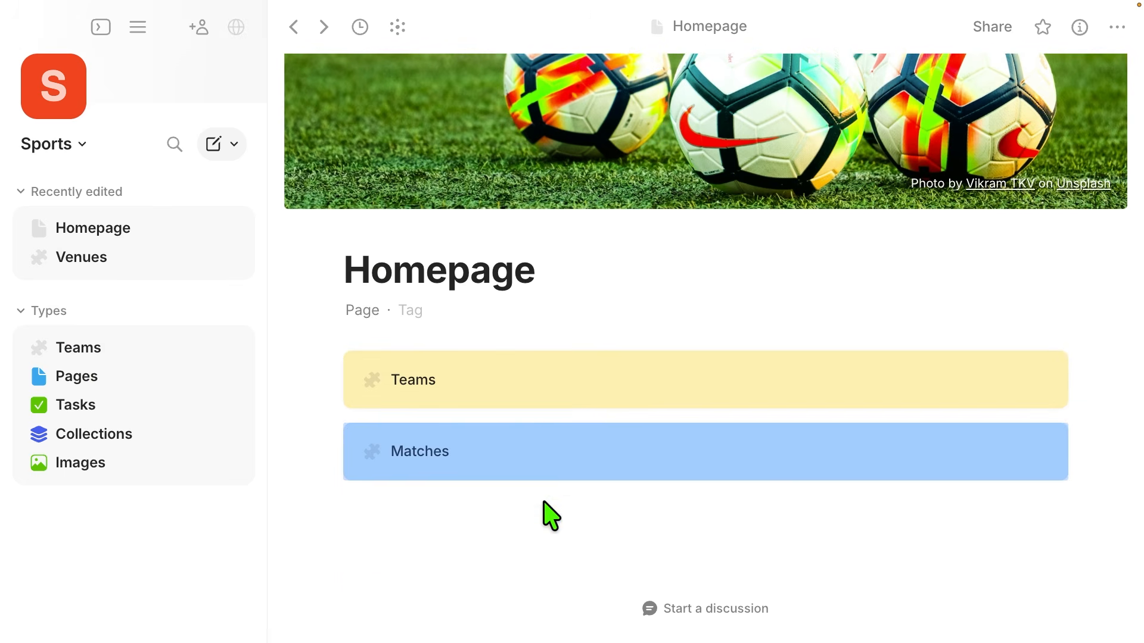
left_click(351, 516)
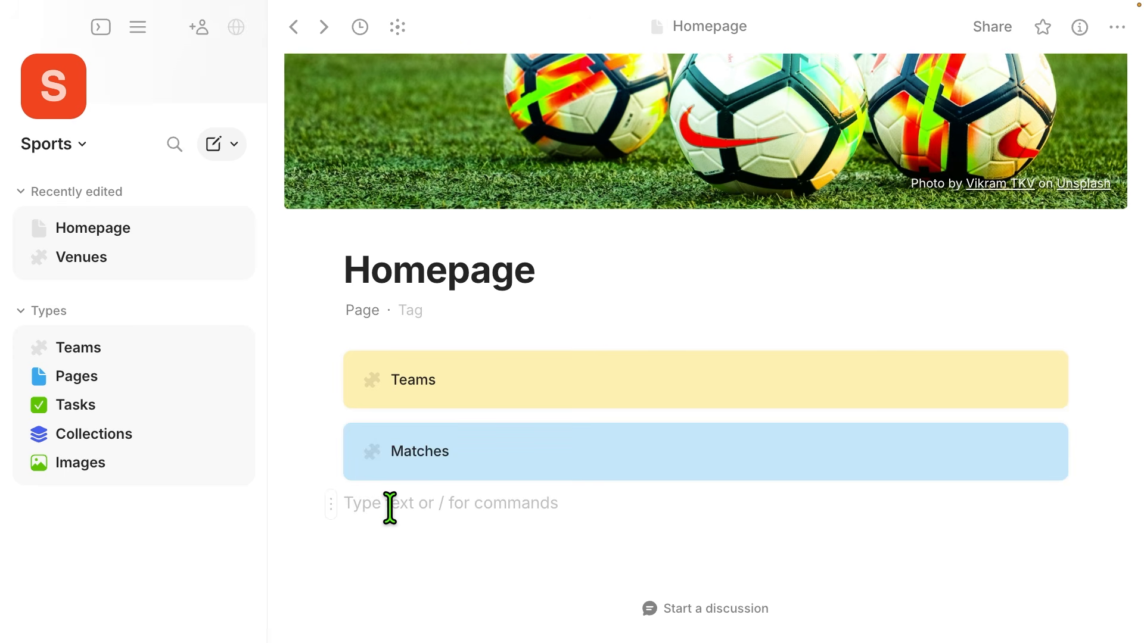
type("/")
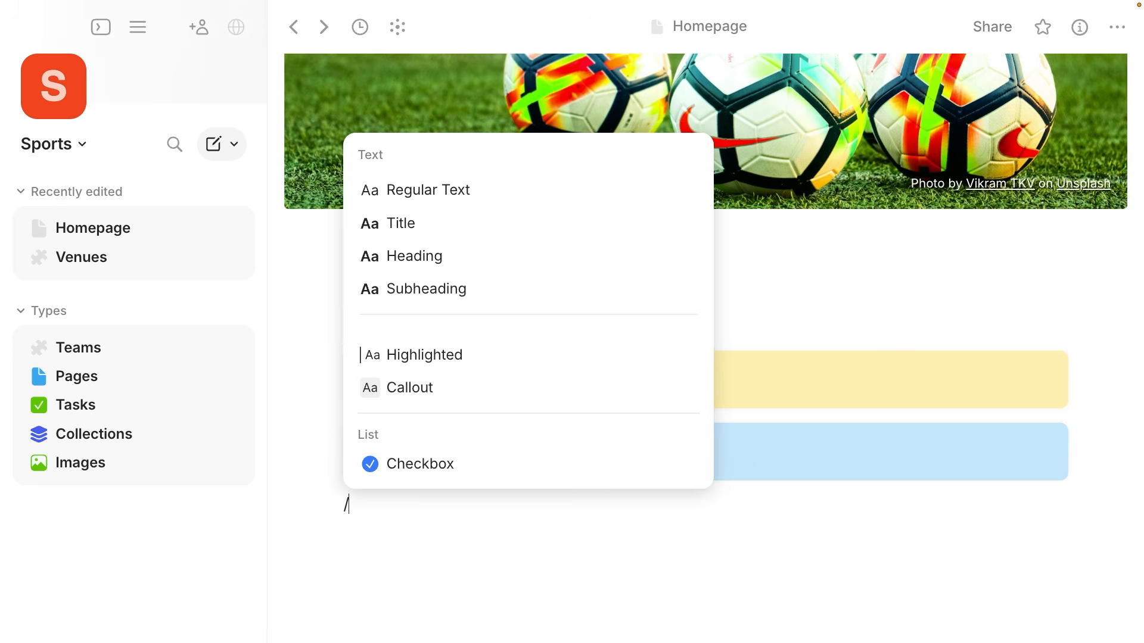
type("ven")
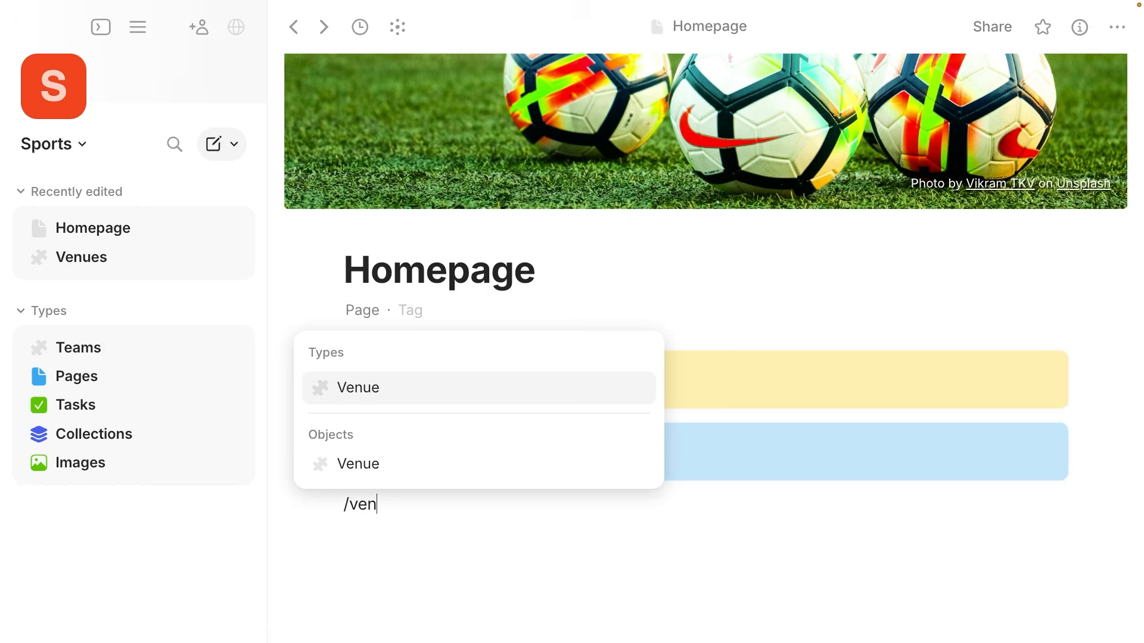
left_click(383, 465)
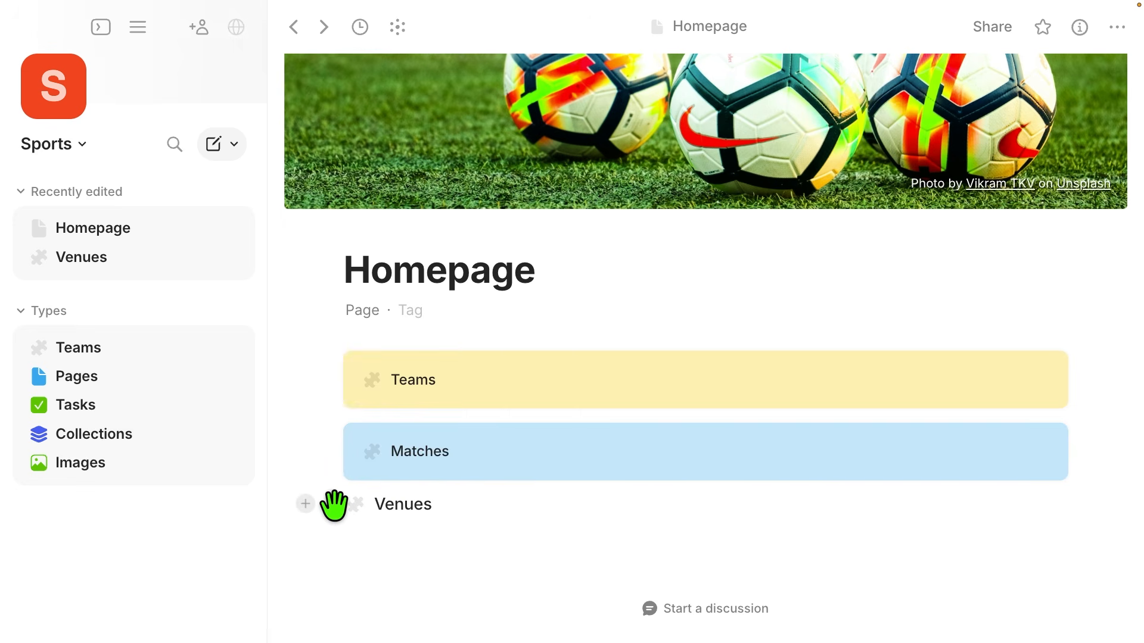
Give the Venues link block on the Homepage a Green background and the Card preview layout.
left_click(333, 505)
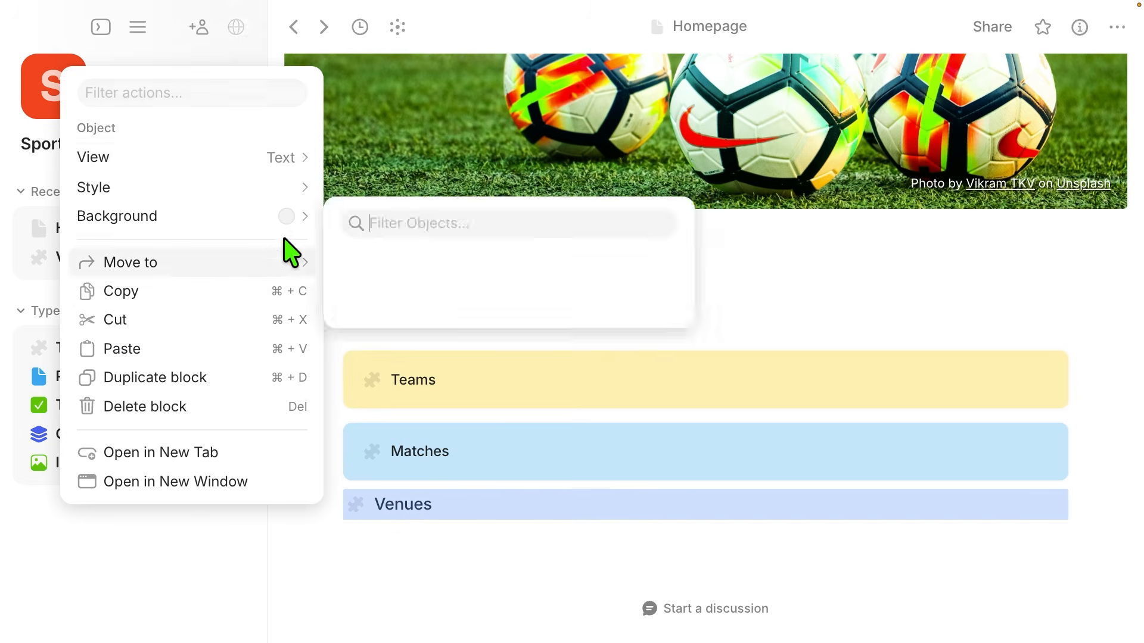
left_click(349, 368)
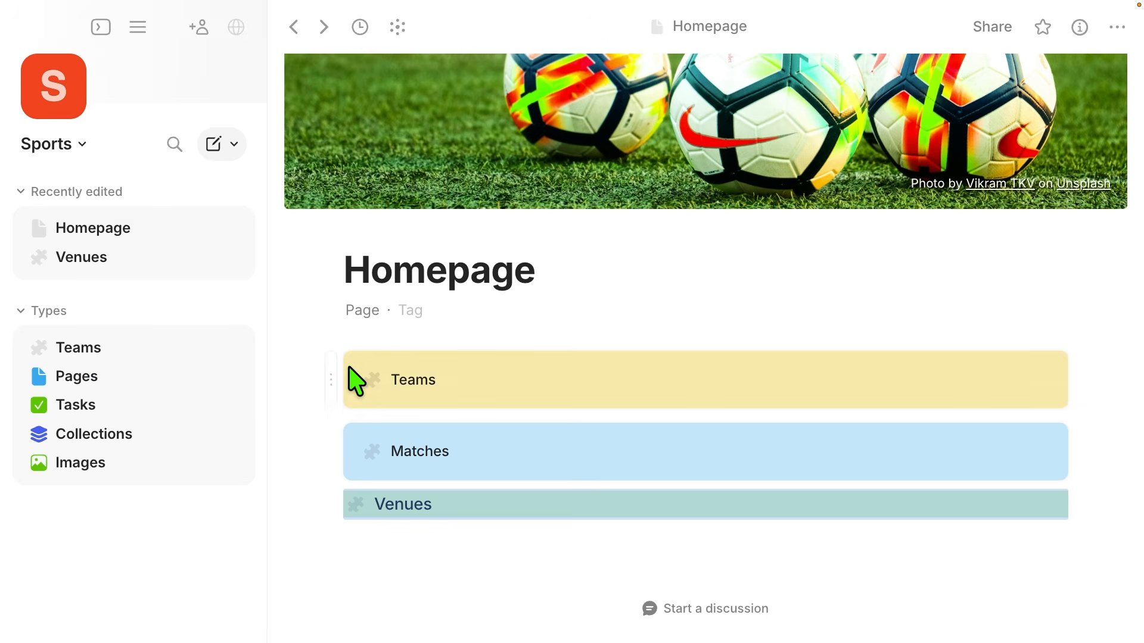
left_click(345, 557)
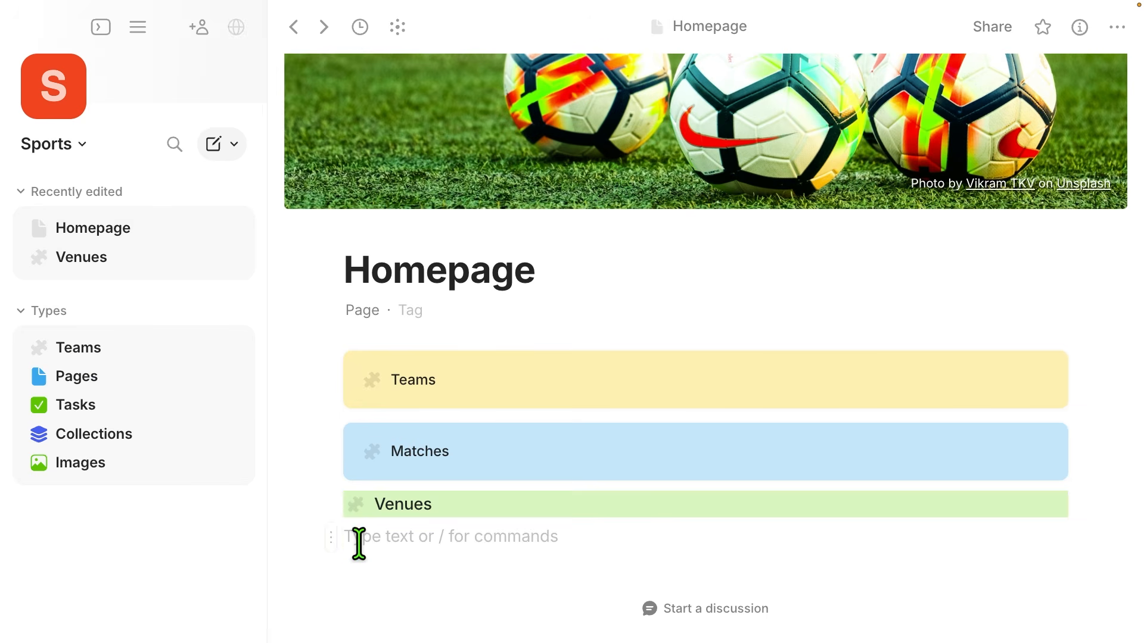
left_click(330, 504)
mouse_move(272, 156)
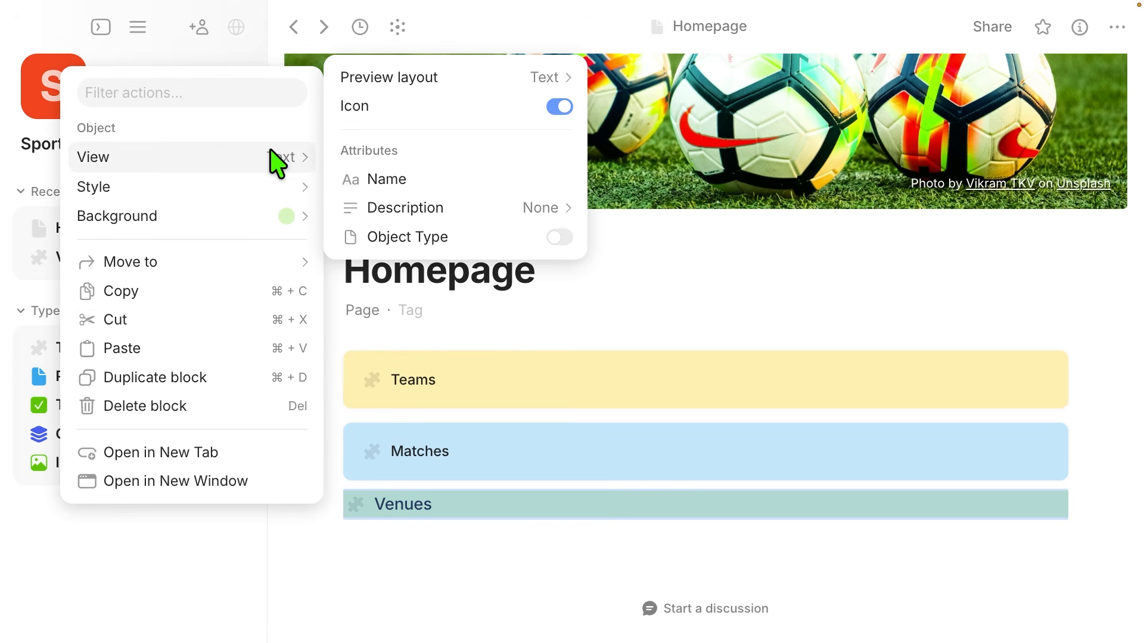
mouse_move(449, 83)
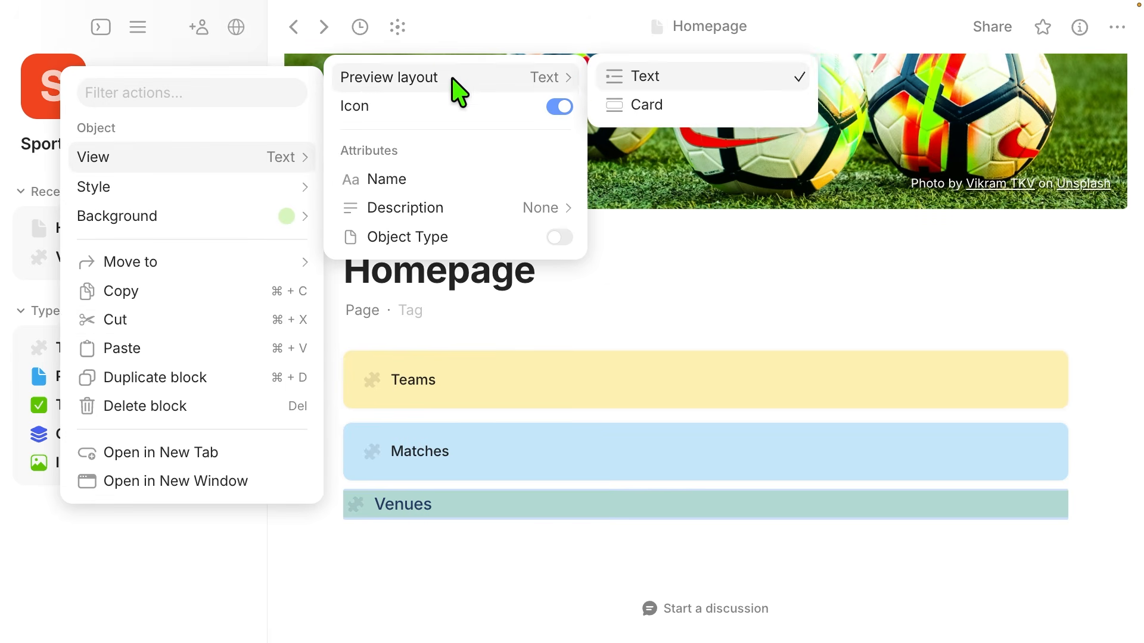
left_click(637, 116)
left_click(398, 588)
left_click(399, 588)
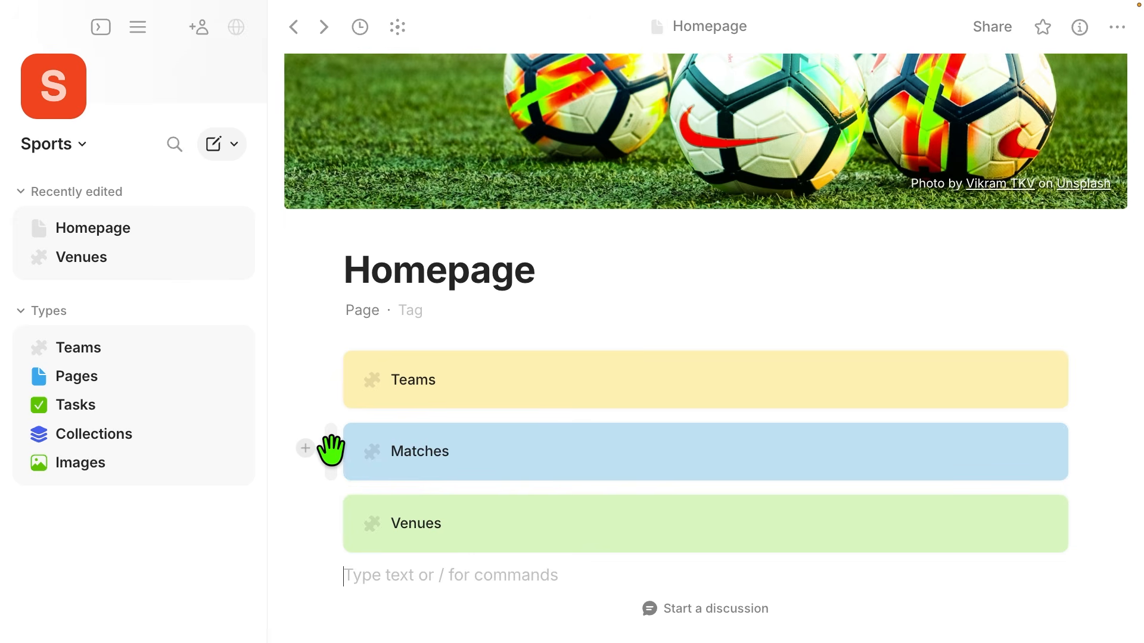
Arrange the Teams, Matches and Venues cards side by side in one row of three columns.
left_click_drag(331, 451, 331, 450)
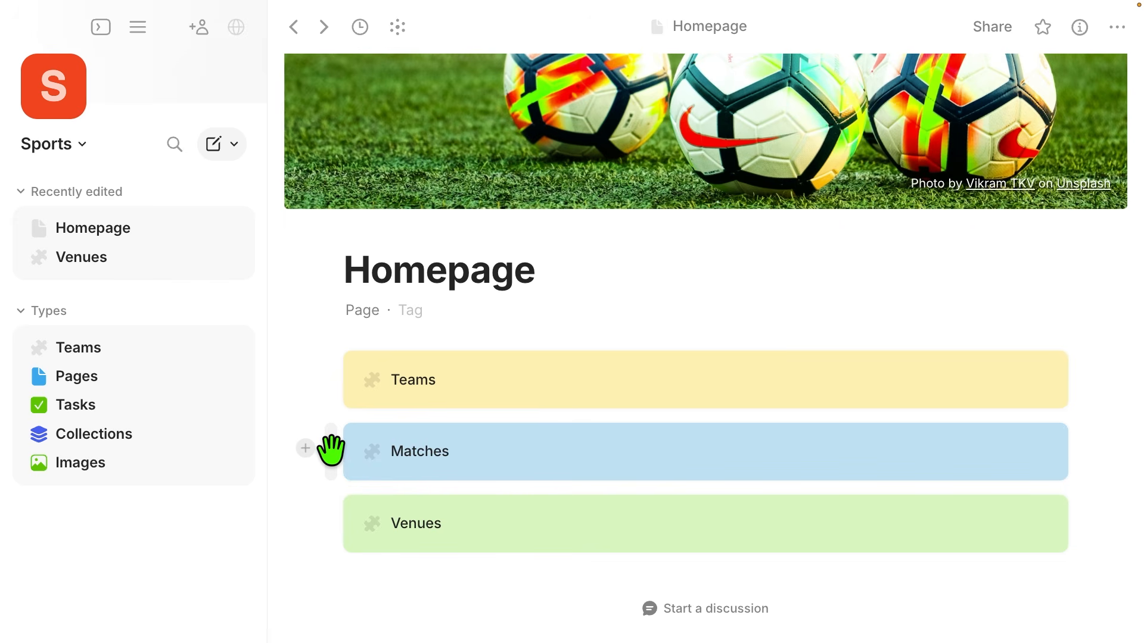
left_click_drag(331, 450, 1065, 370)
mouse_move(1067, 368)
left_mouse_down()
mouse_move(1087, 384)
mouse_move(1076, 387)
left_mouse_up()
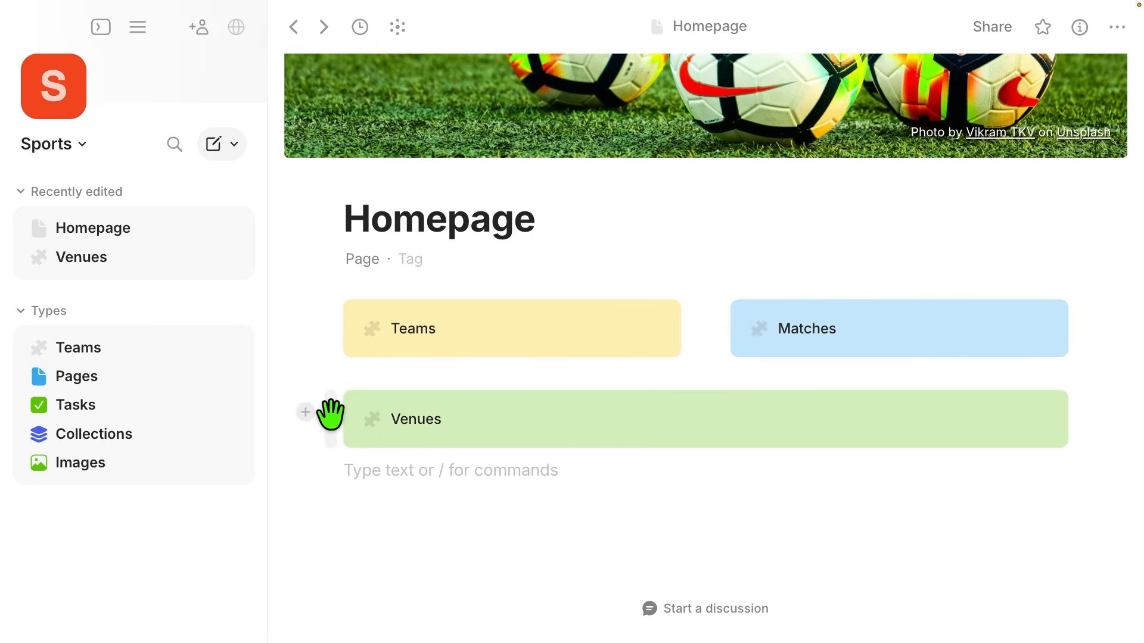
left_click_drag(331, 413, 1093, 352)
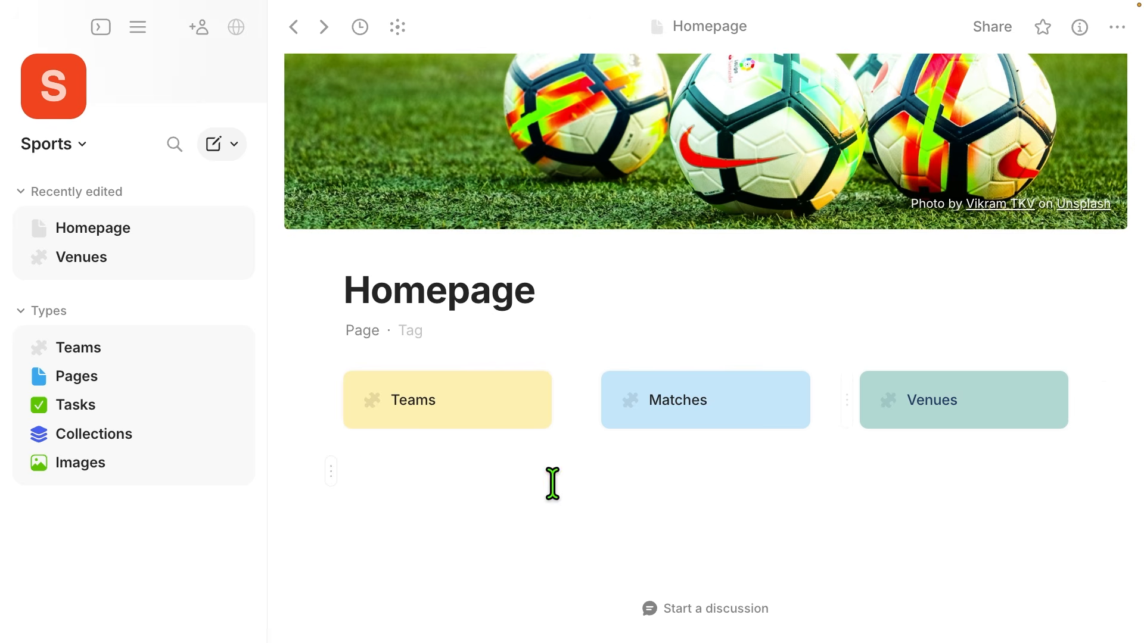
left_click(360, 481)
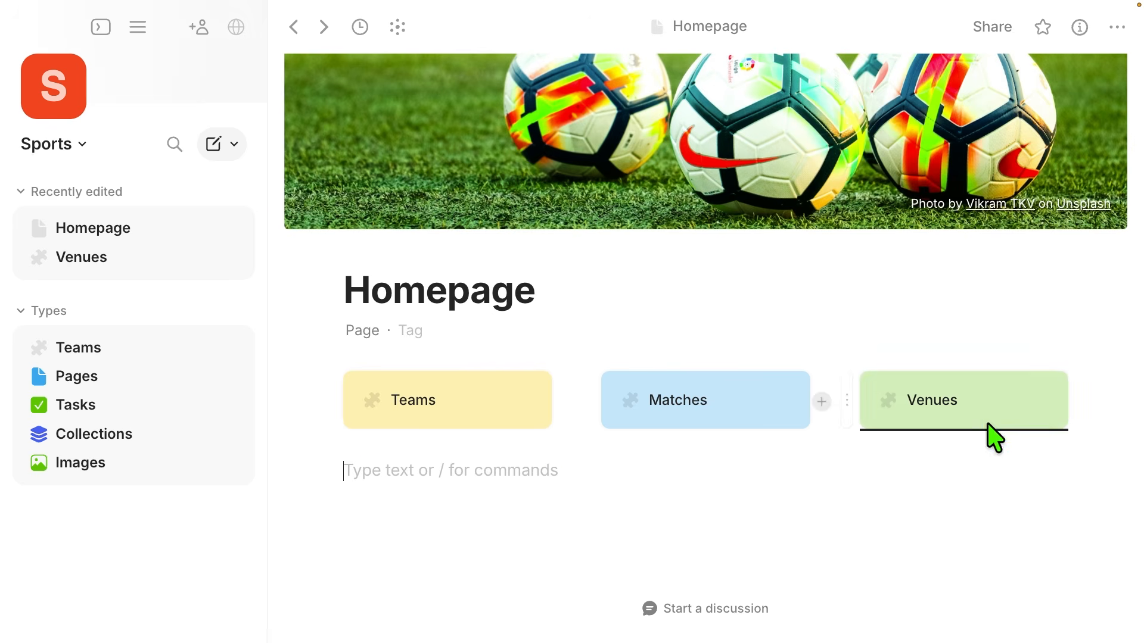
Set the Team type's icon to a blue T-shirt, save the type and return to the Homepage.
left_click(492, 401)
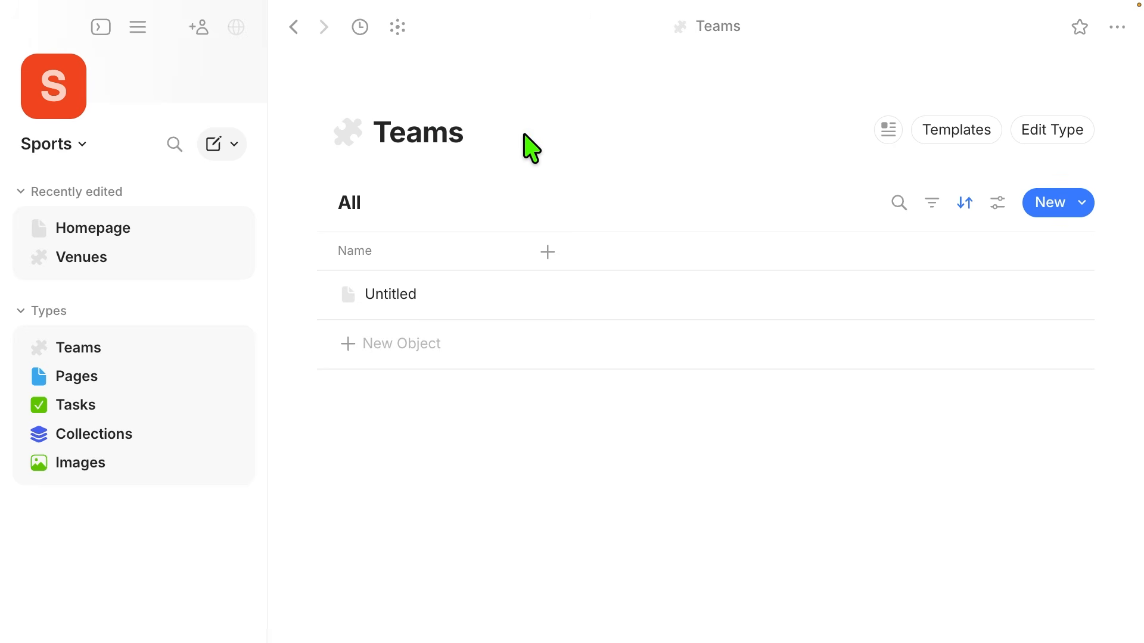
left_click(1116, 27)
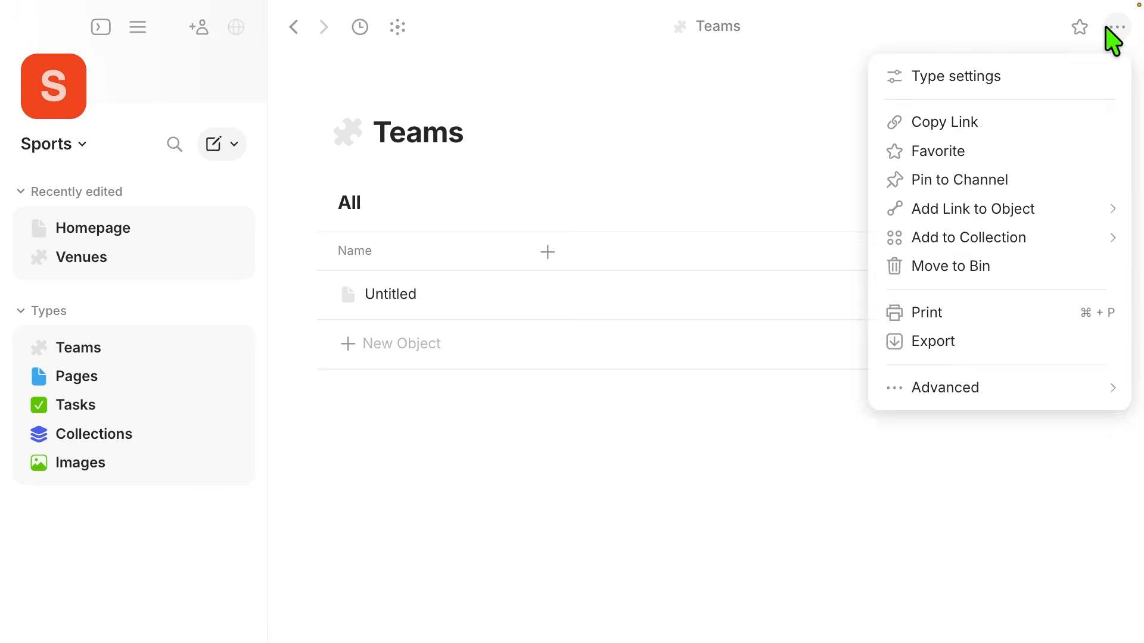
left_click(1115, 27)
left_click(1053, 130)
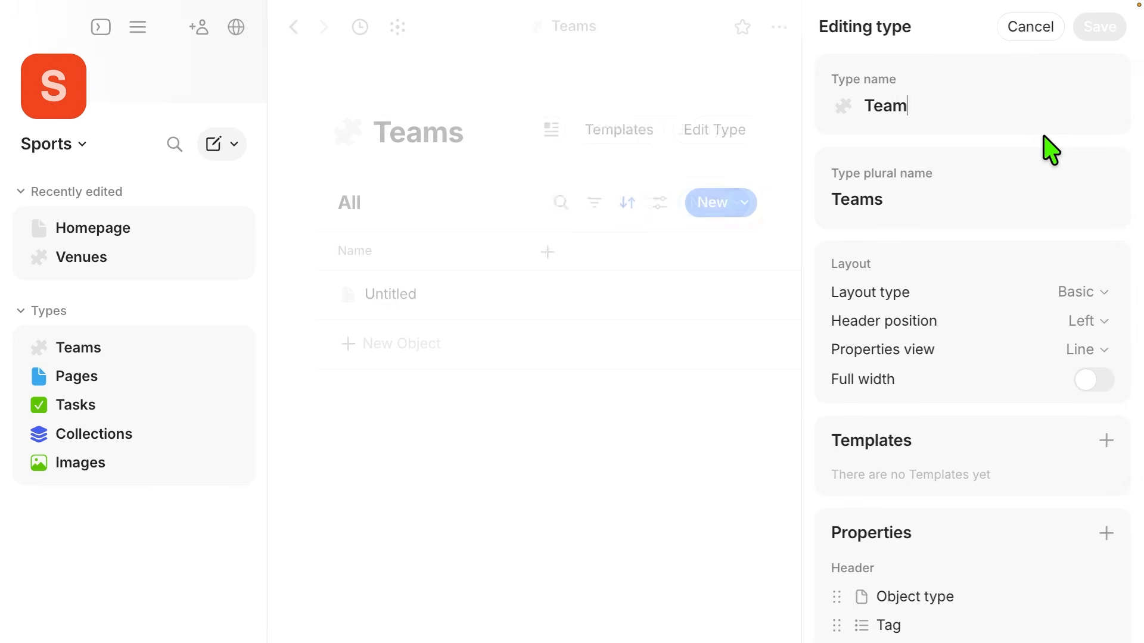
left_click(841, 108)
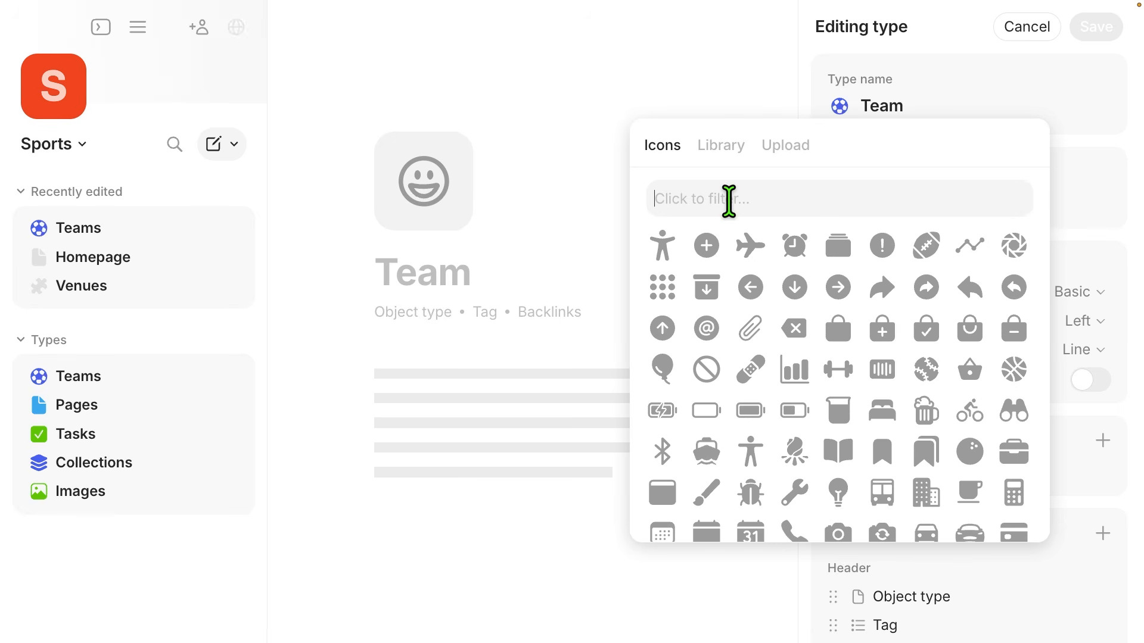
type("tshirt")
key("BackSpace")
key("BackSpace")
type("shi")
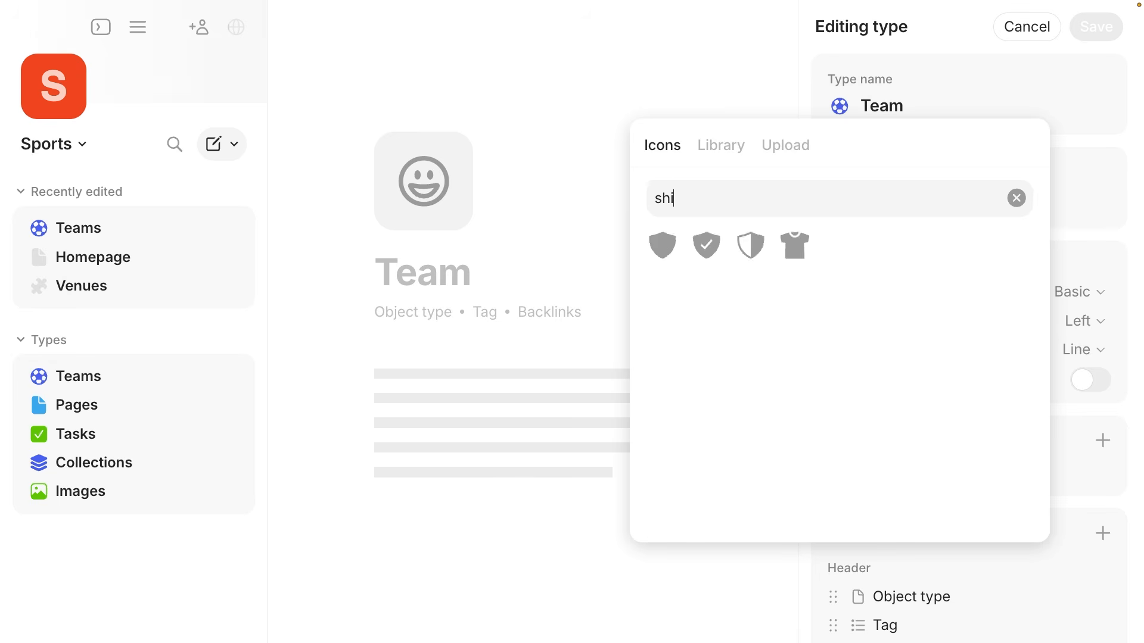
key("BackSpace")
key("BackSpace")
type("hir")
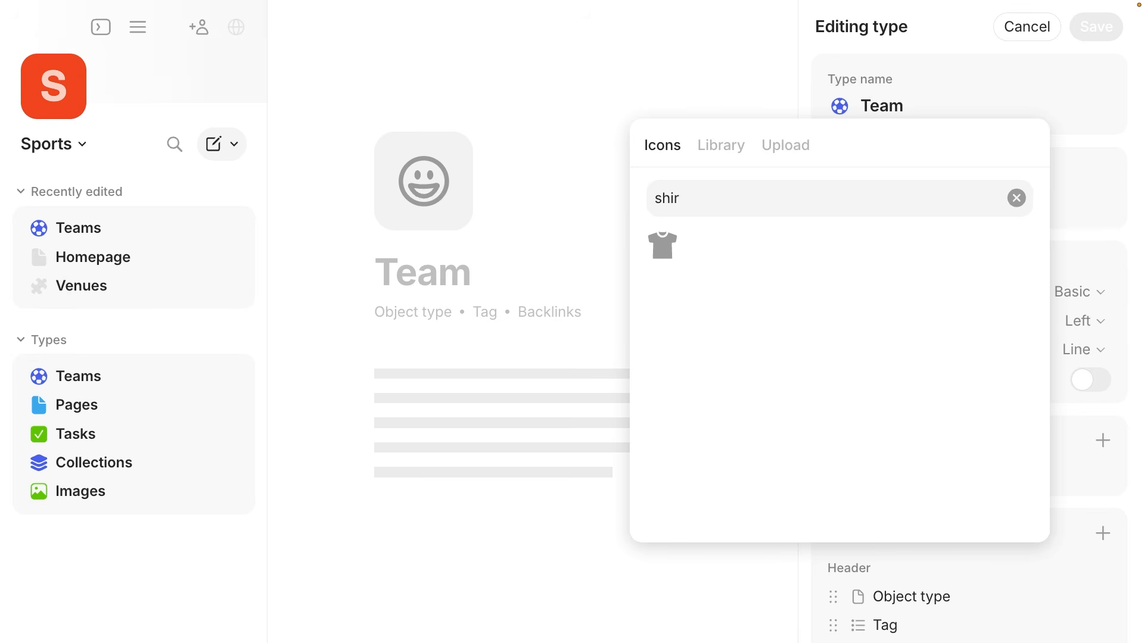
left_click(662, 245)
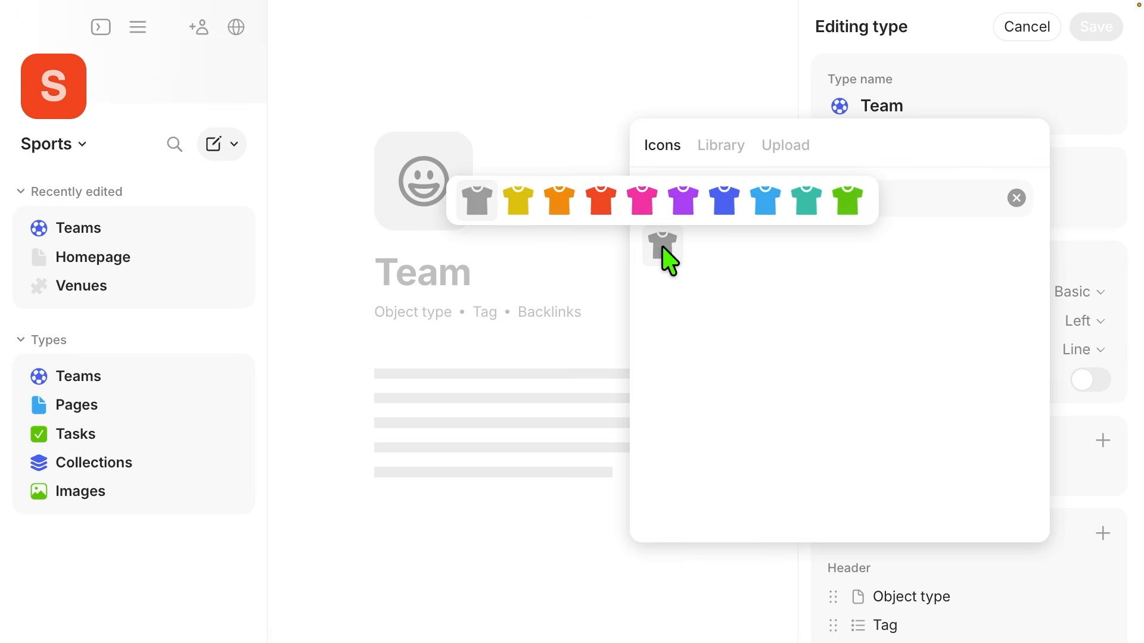
left_click(731, 206)
left_click(1093, 33)
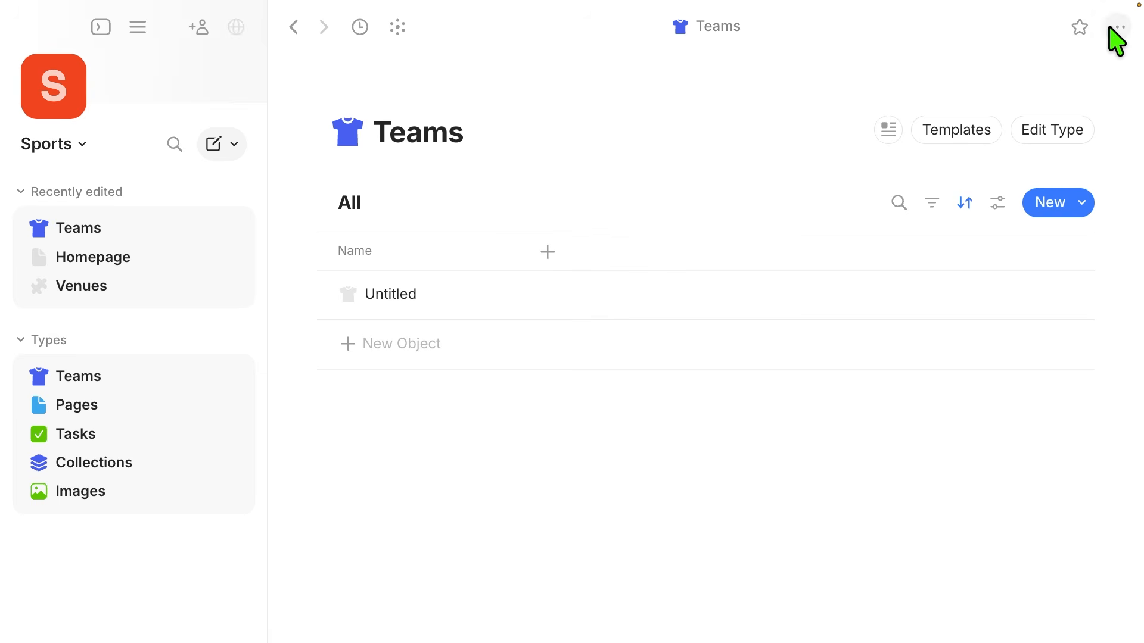
left_click(294, 28)
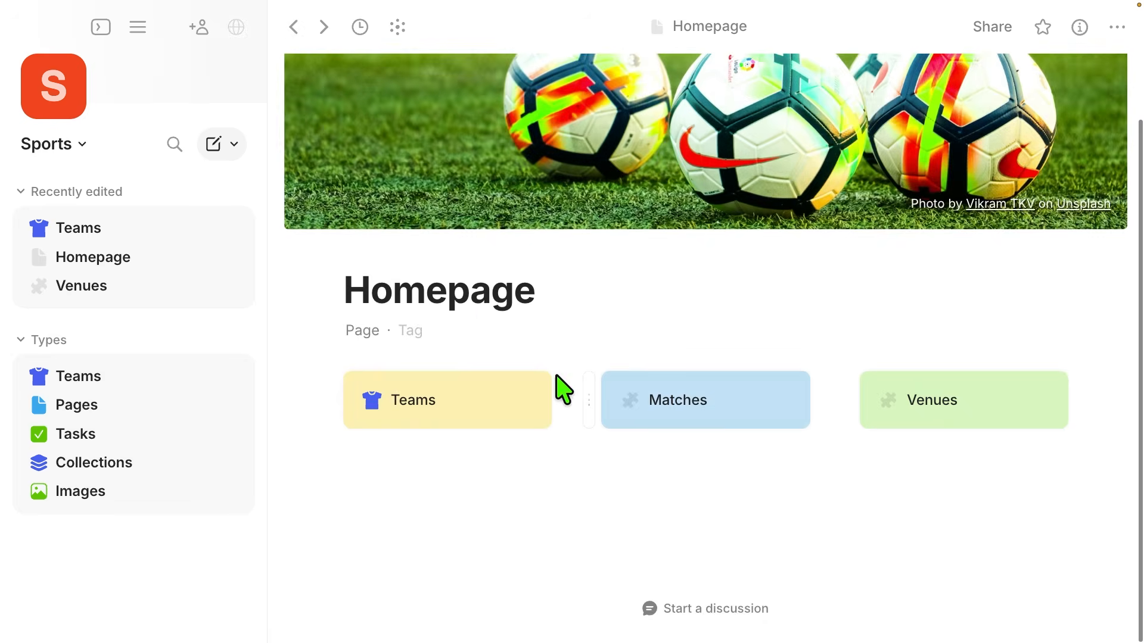
Set the Match type's icon to an orange soccer ball, save the type and return to the Homepage.
left_click(655, 411)
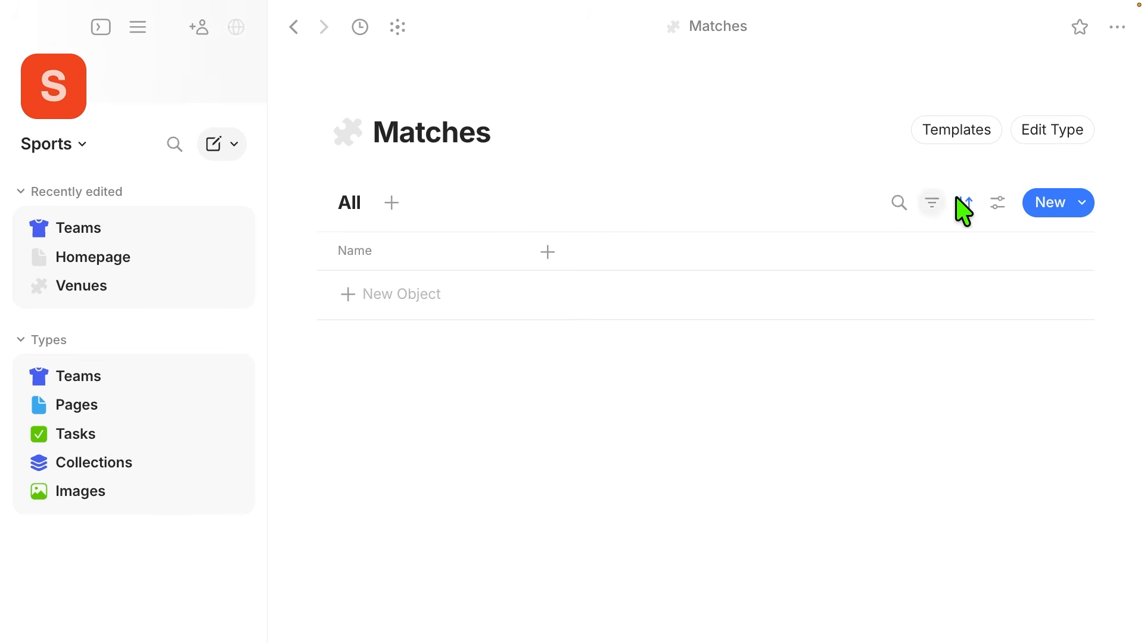
left_click(1047, 137)
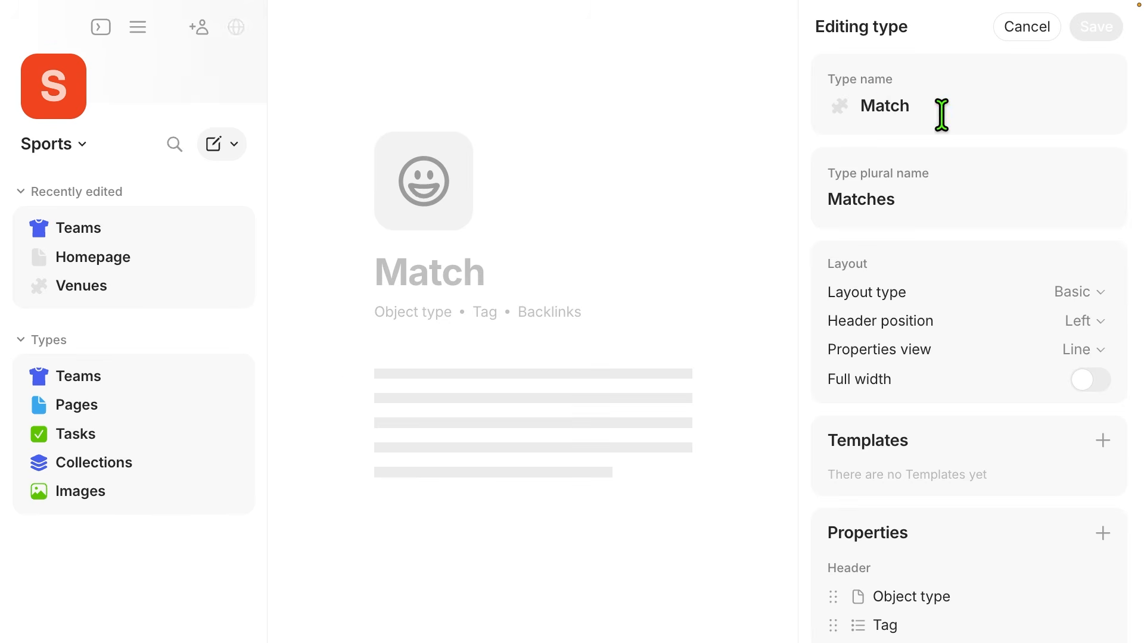
left_click(849, 110)
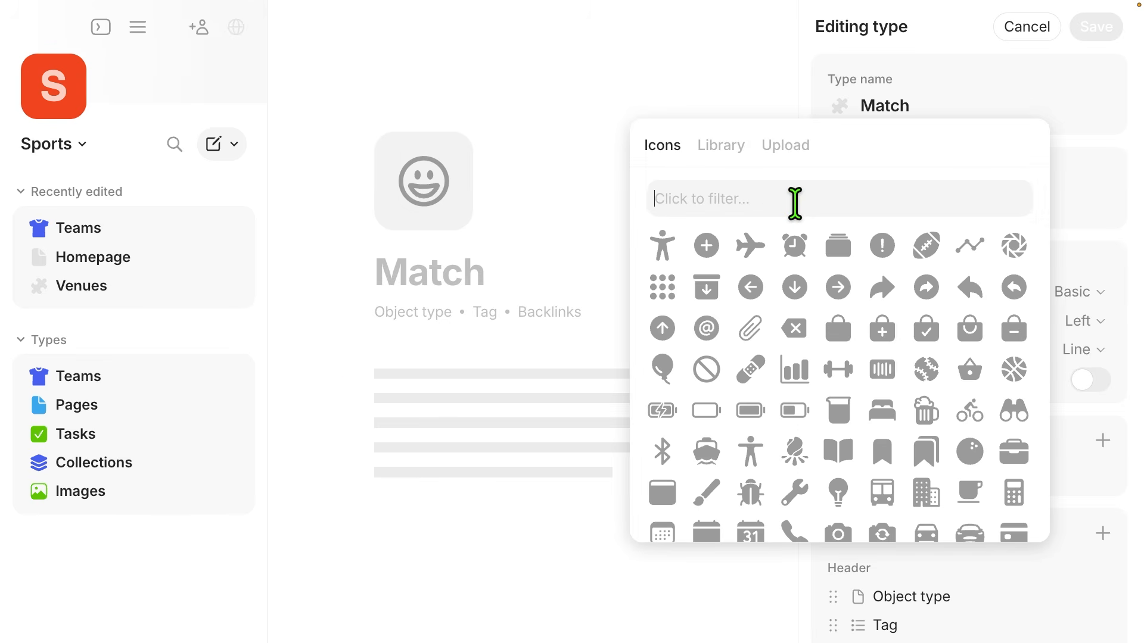
type("ball")
left_click(882, 250)
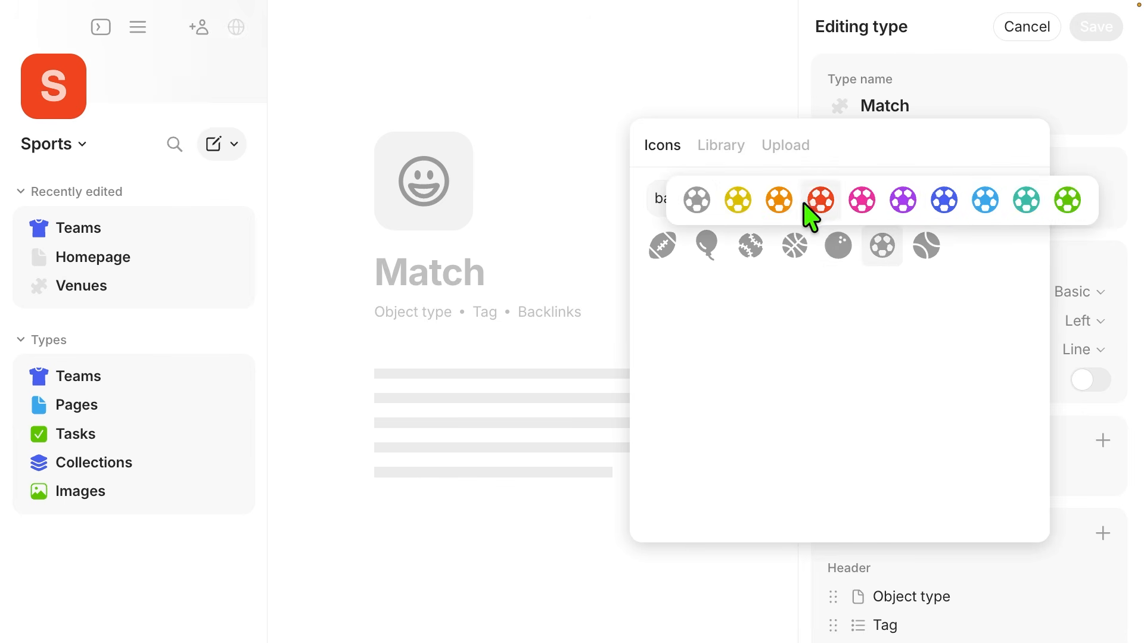
left_click(778, 200)
left_click(1096, 28)
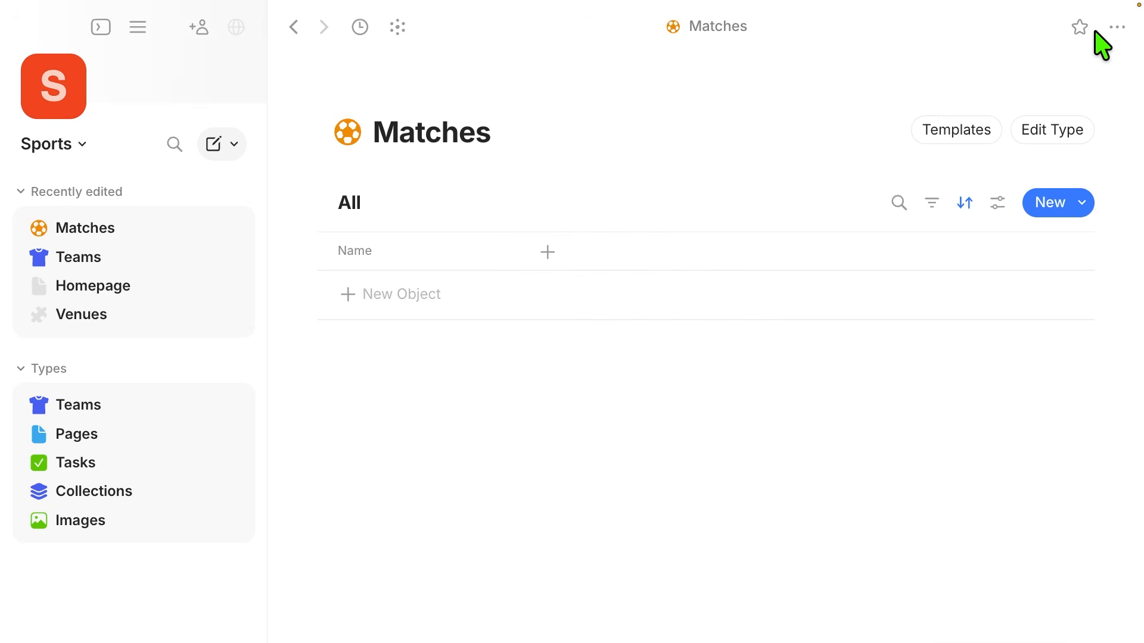
left_click(295, 28)
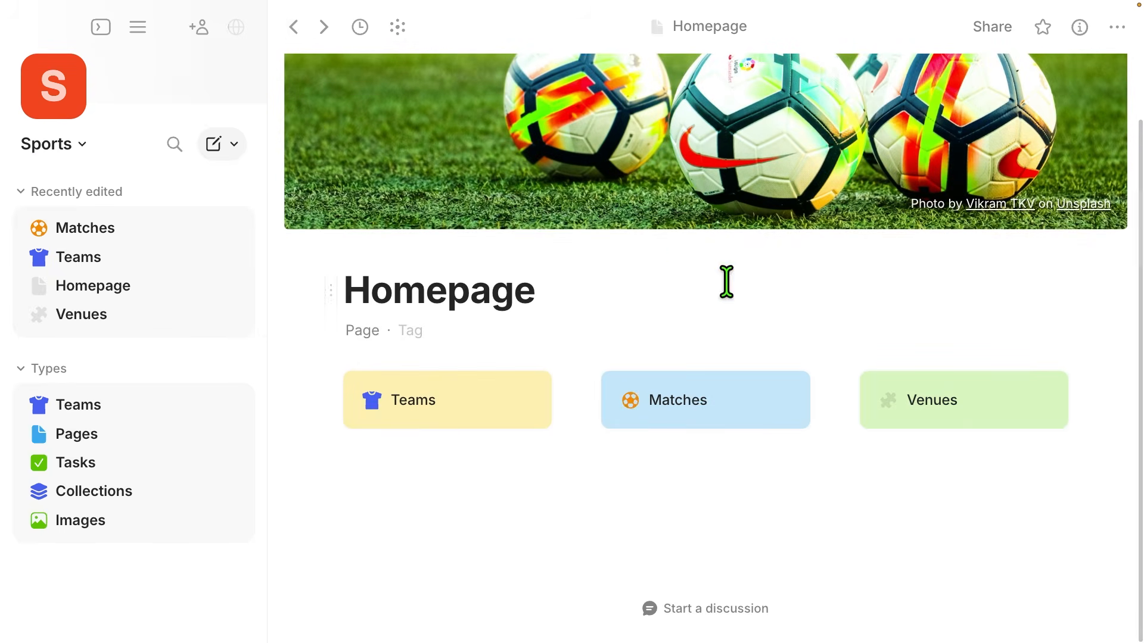
Set the Venue type's icon to a purple location pin, save the type and return to the Homepage.
left_click(986, 409)
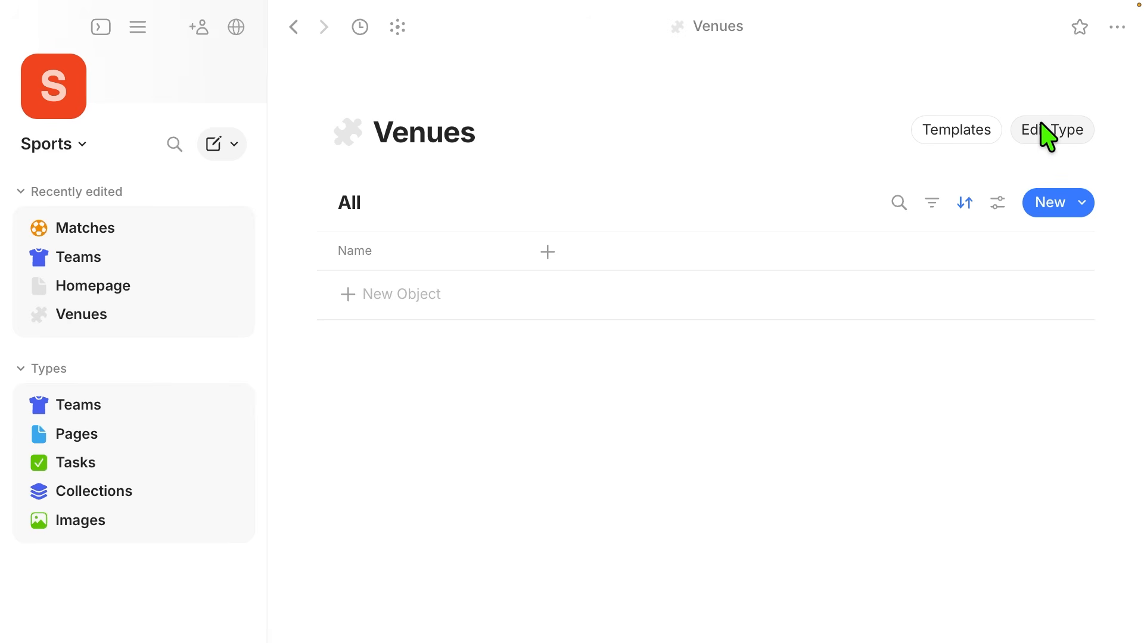
left_click(1048, 132)
left_click(840, 107)
left_click(828, 201)
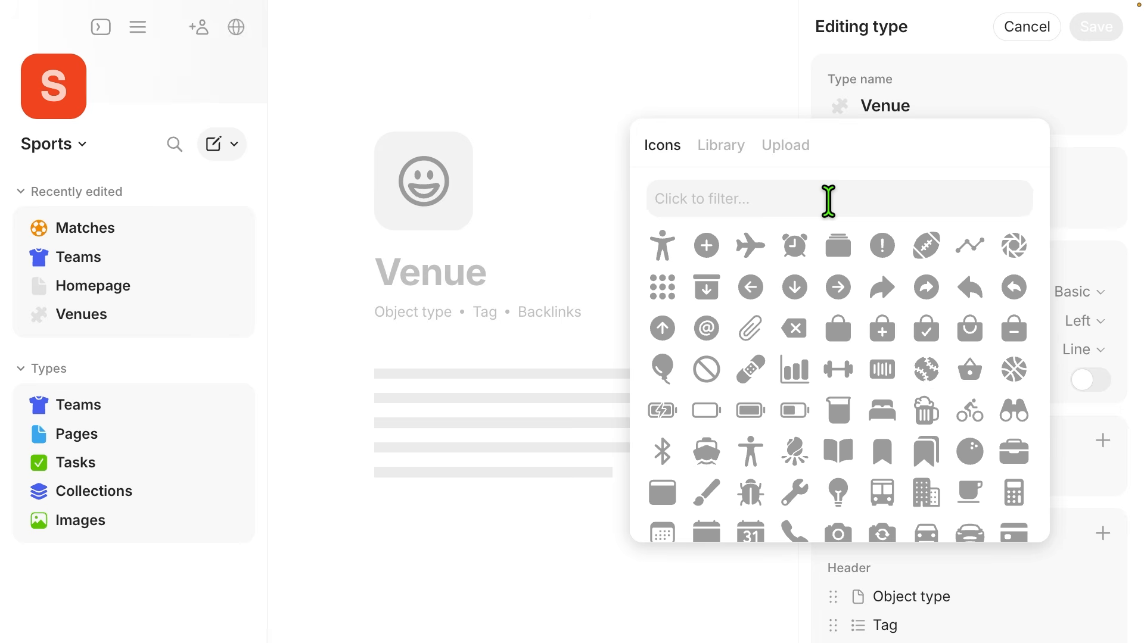
scroll(834, 245, "down", 15)
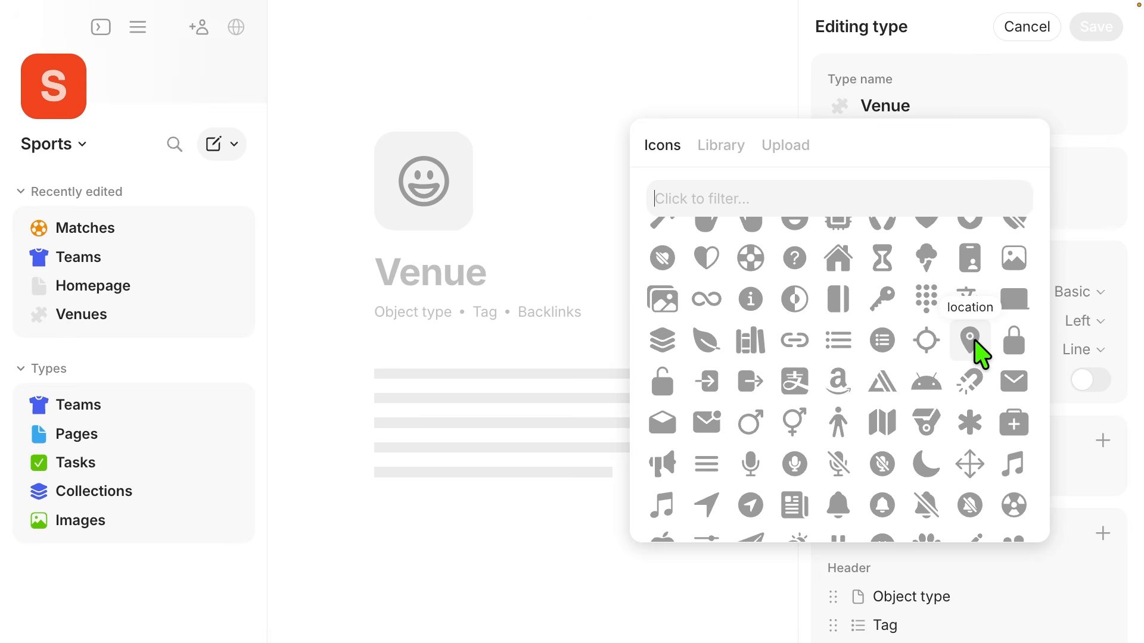
left_click(970, 341)
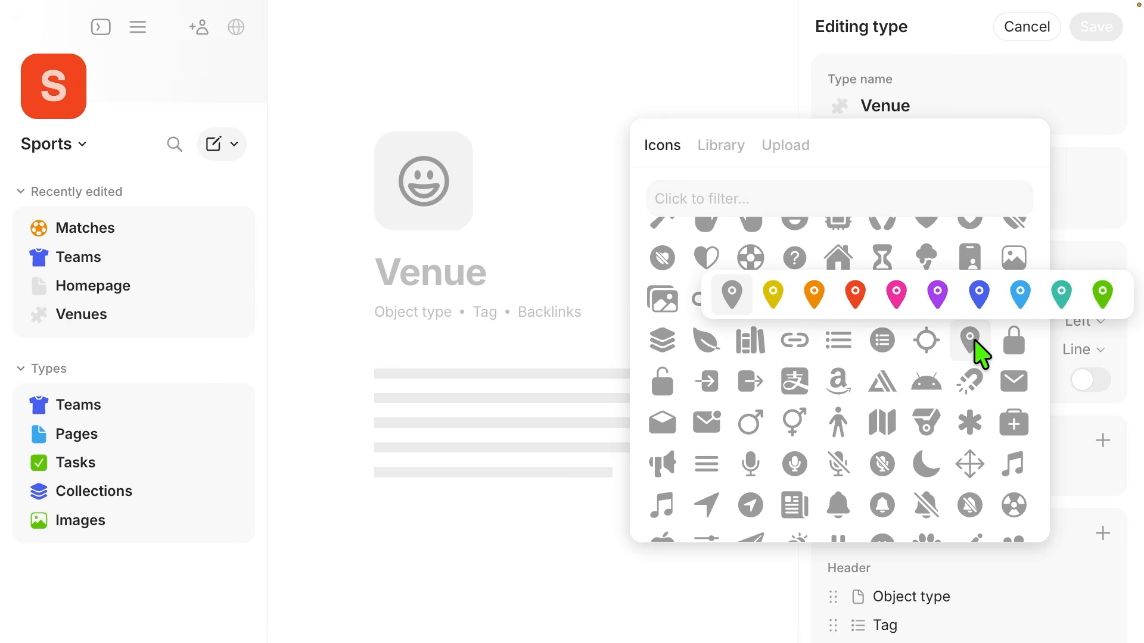
left_click(936, 293)
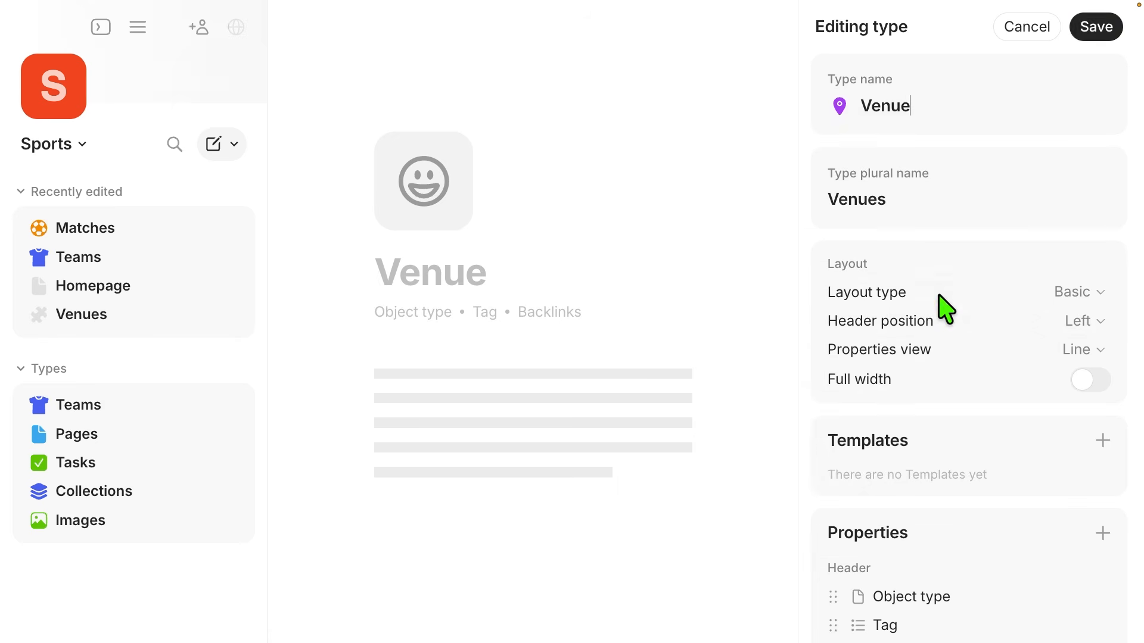
left_click(1098, 28)
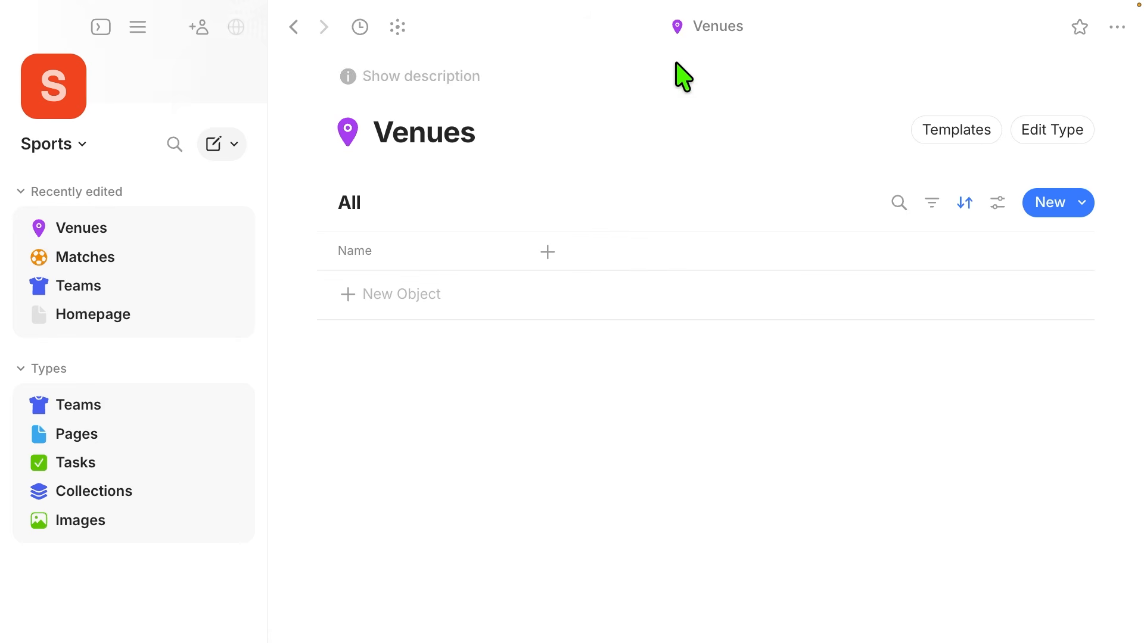
left_click(294, 27)
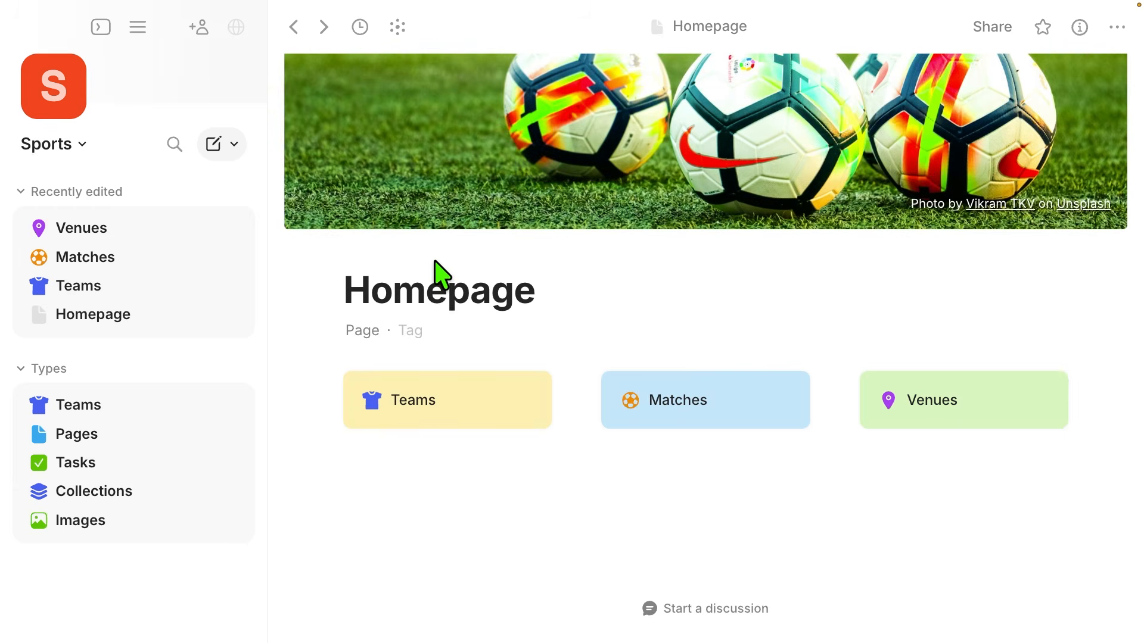
scroll(776, 304, "up", 5)
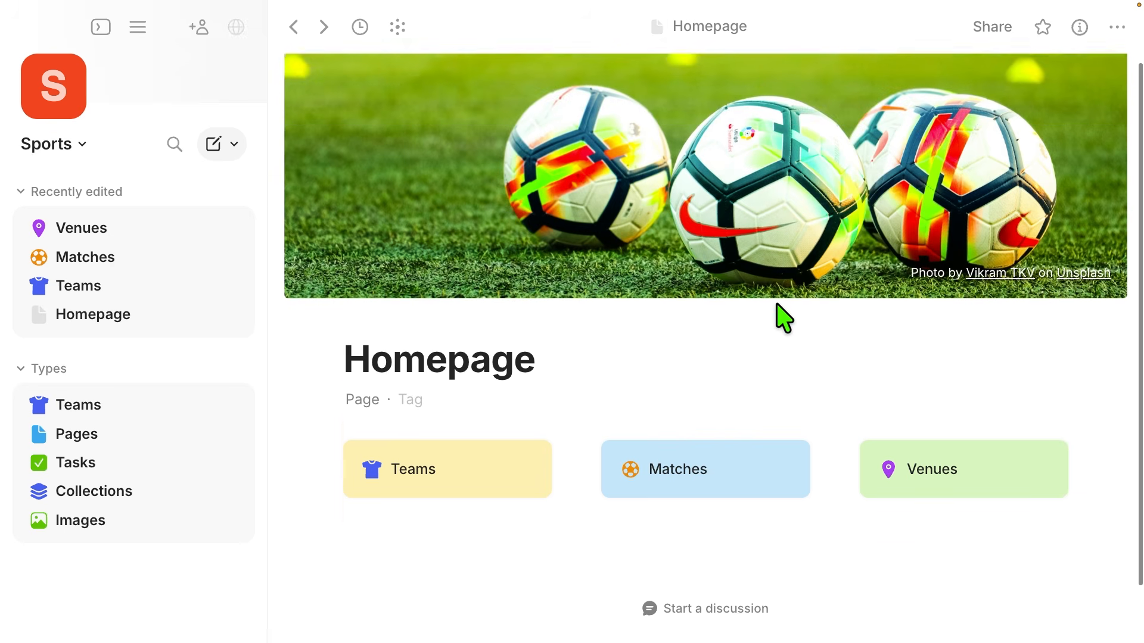